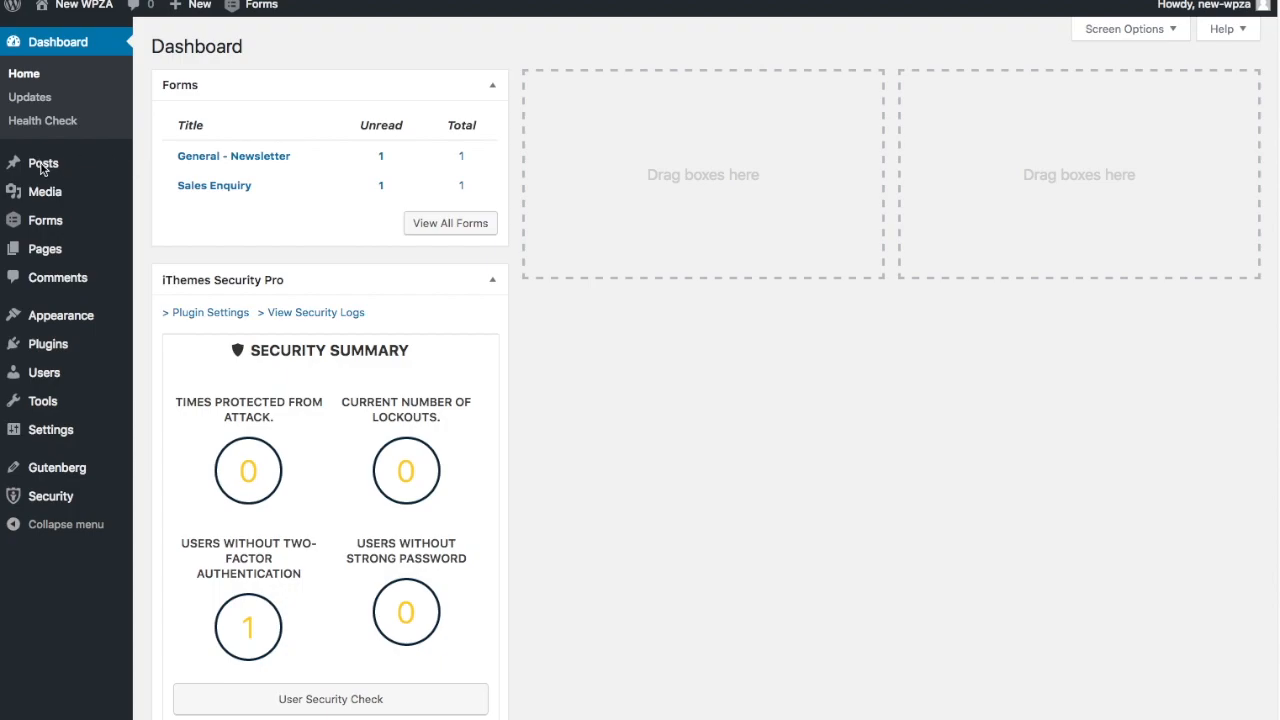
# Open the list of all posts and create a new post in the Gutenberg editor.
pyautogui.moveTo(33, 168)
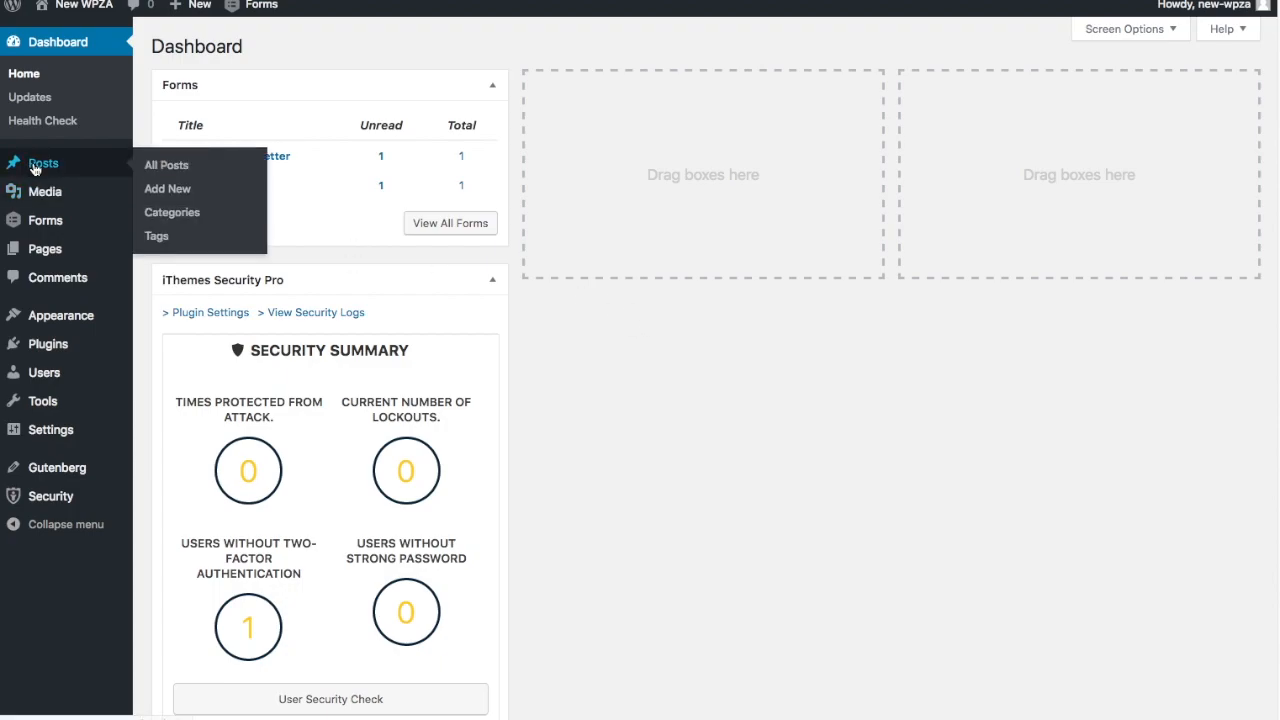
pyautogui.click(185, 167)
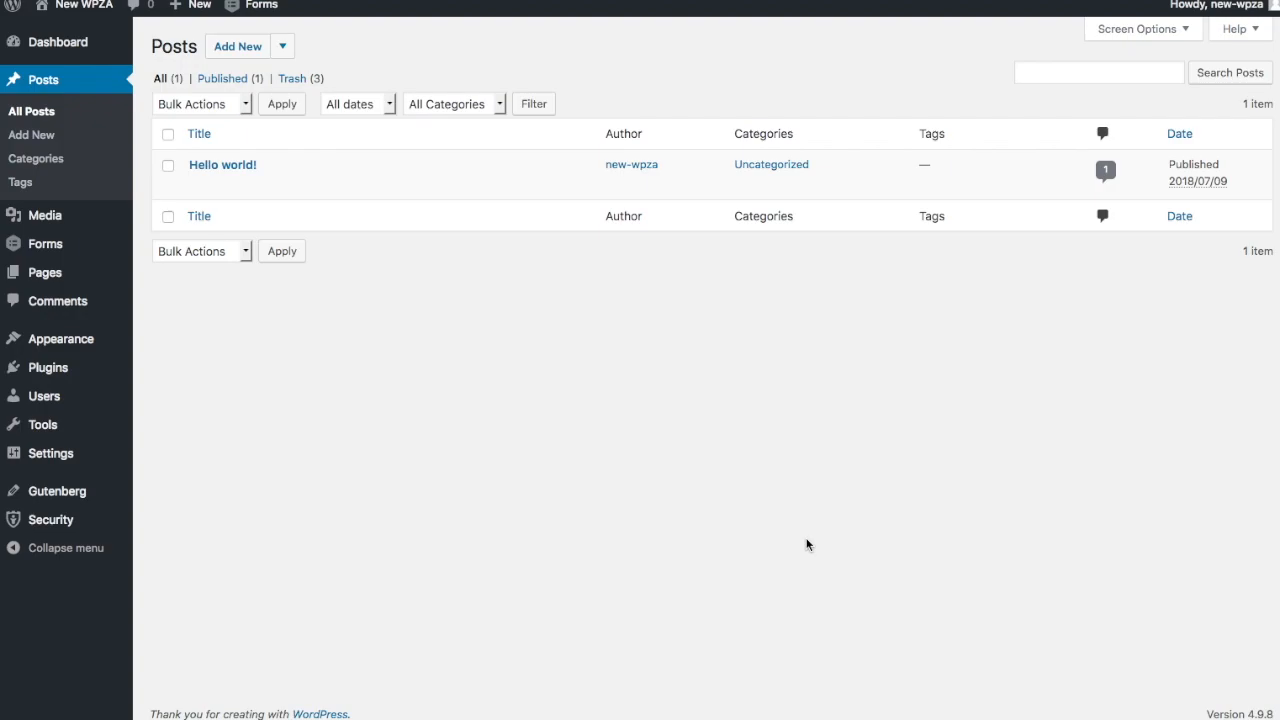
pyautogui.click(283, 47)
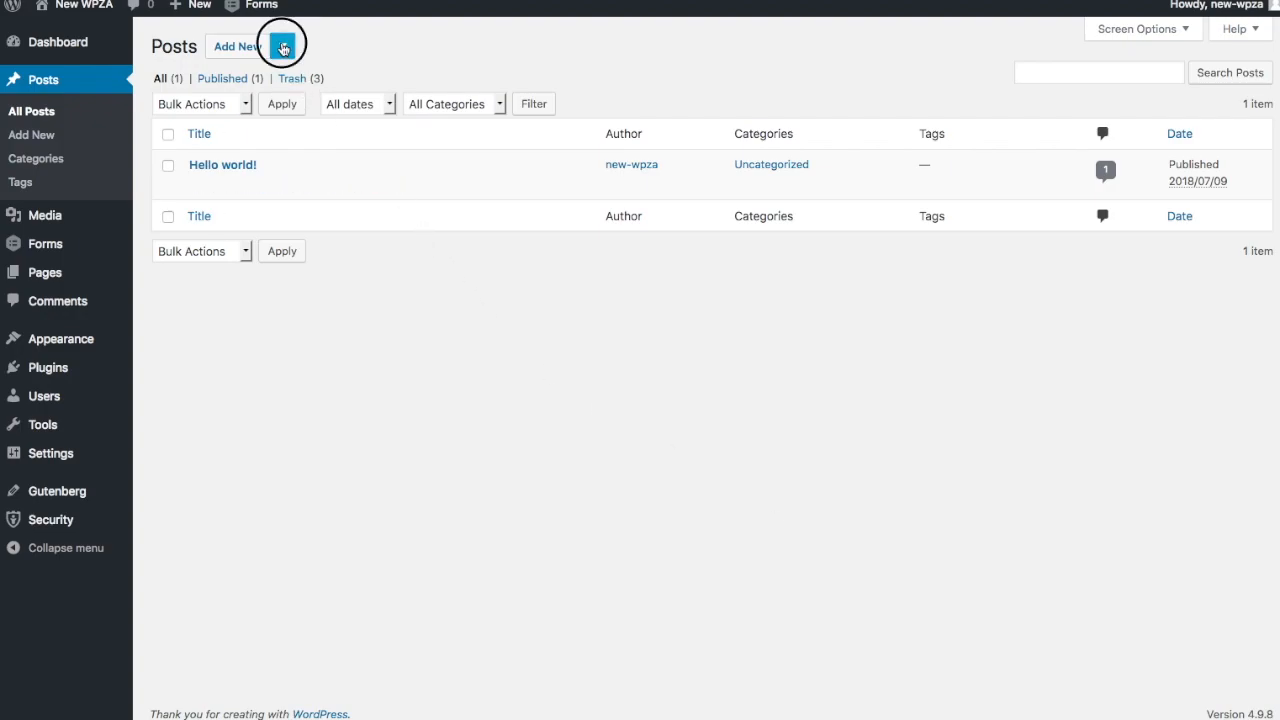
pyautogui.click(258, 72)
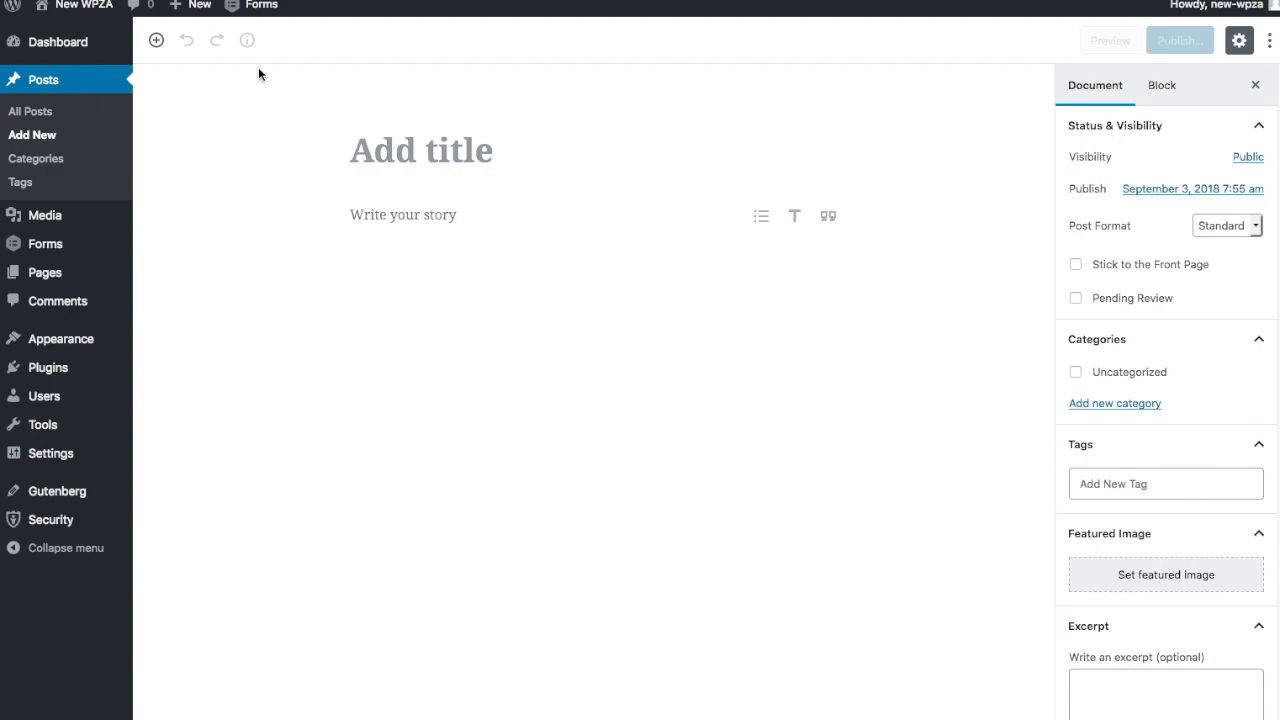
# Paste the copied recipe with its Ingredients and Method sections into the post body and title the post "Lentils Pasta".
pyautogui.click(376, 212)
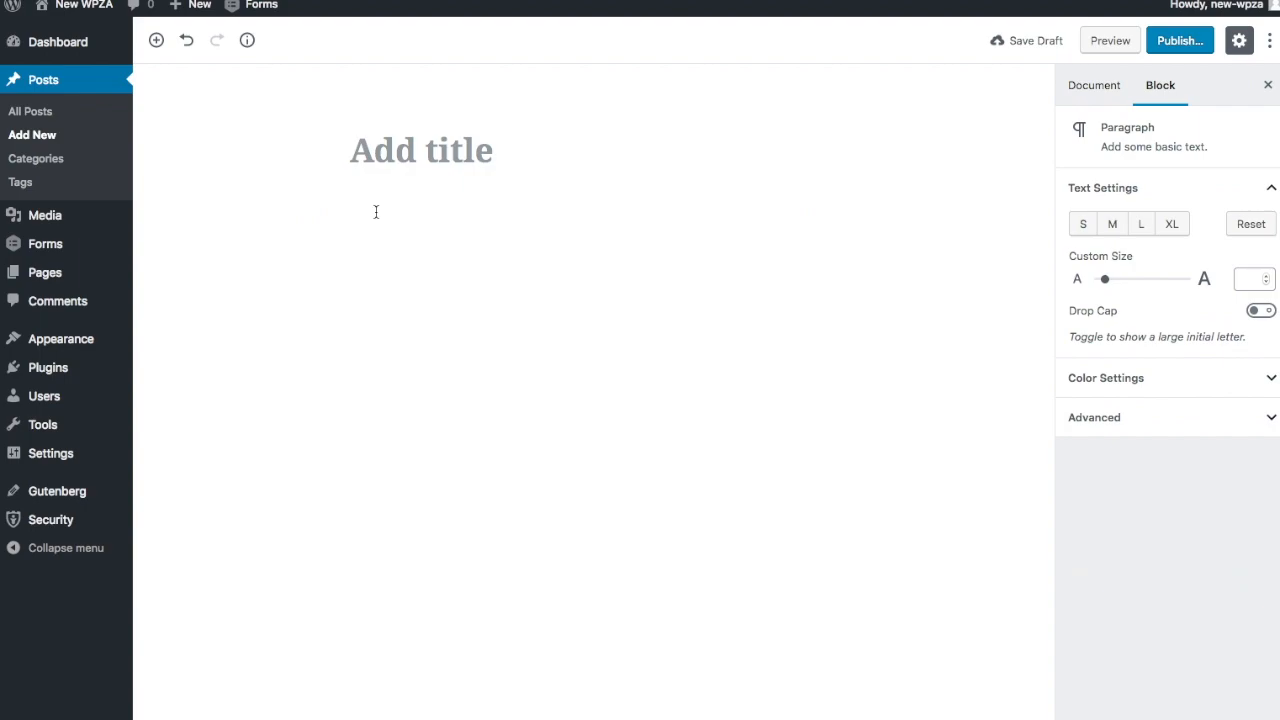
pyautogui.hotkey('ctrl', 'v')
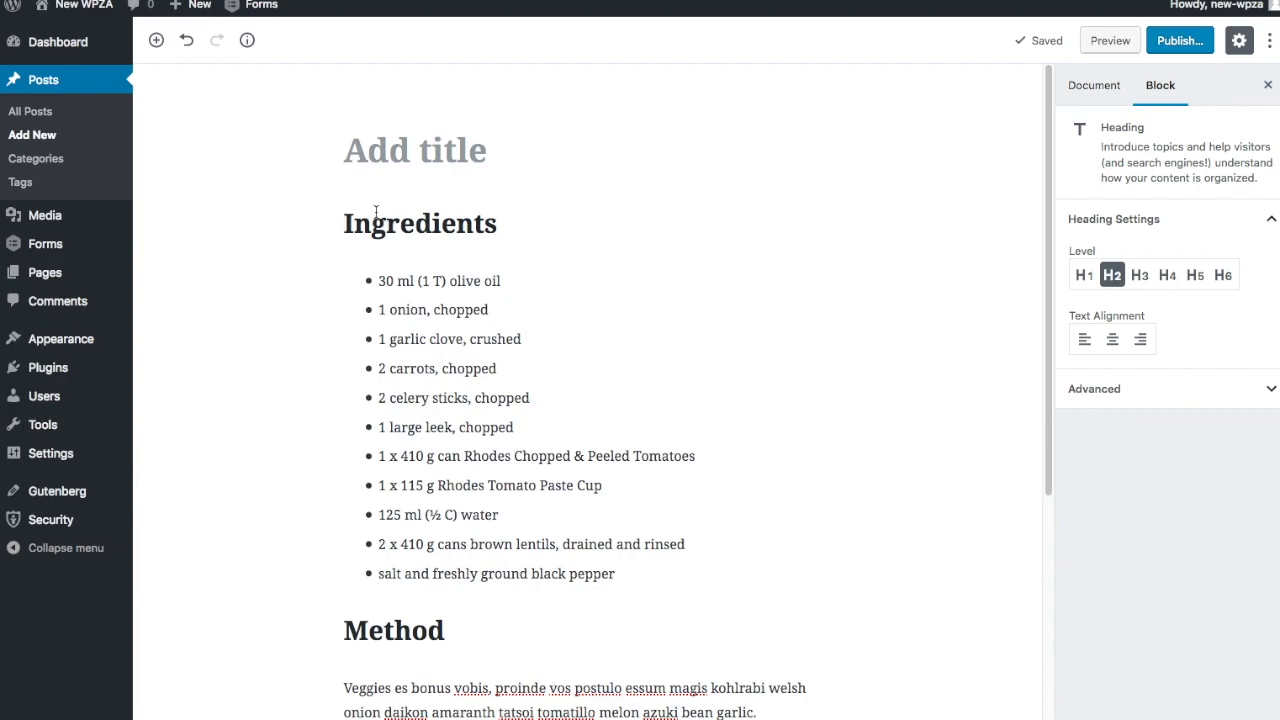
pyautogui.click(437, 143)
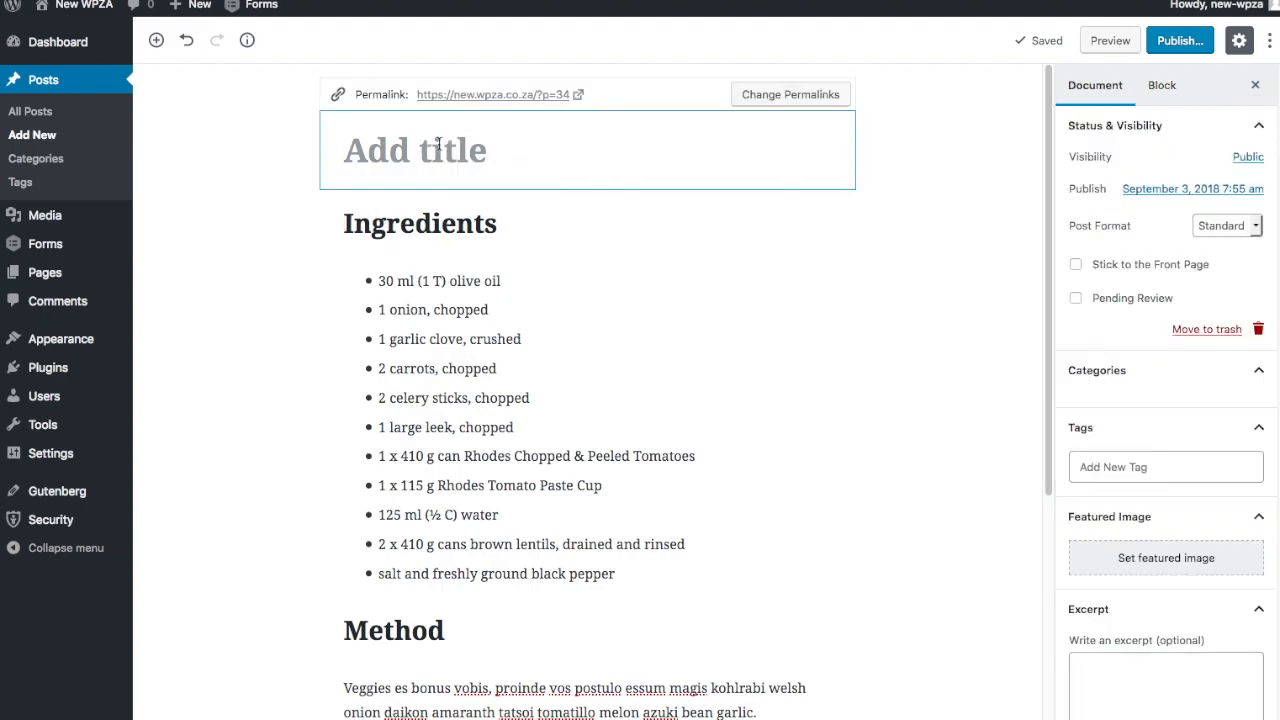
pyautogui.write('Lenti')
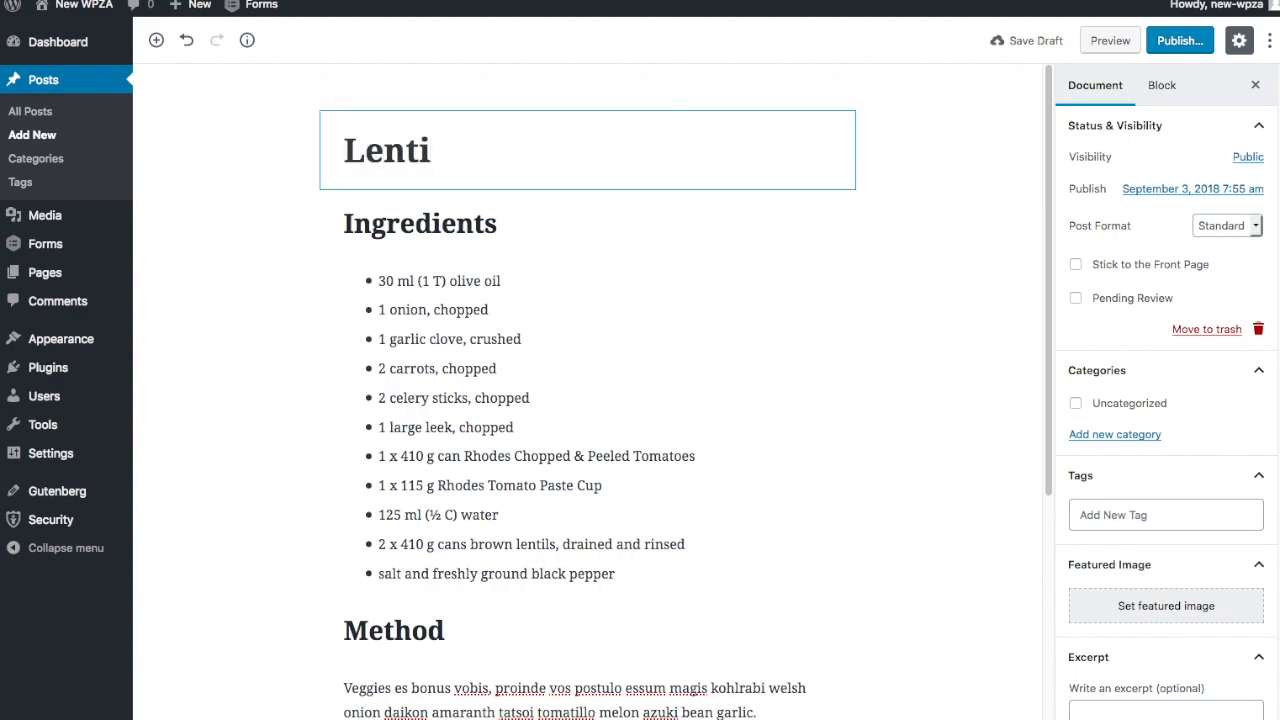
pyautogui.write('ls Pasta')
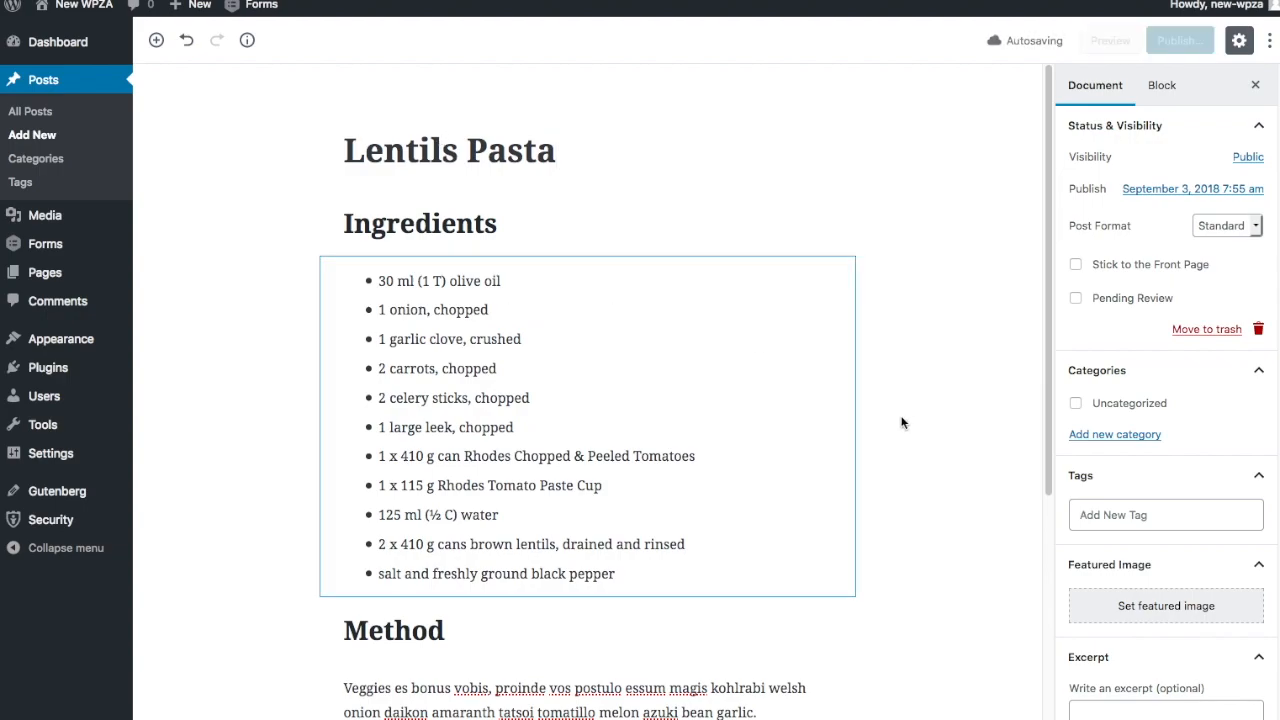
# Review the pasted recipe from the Ingredients heading through the Method paragraphs and back up to the title.
pyautogui.click(535, 227)
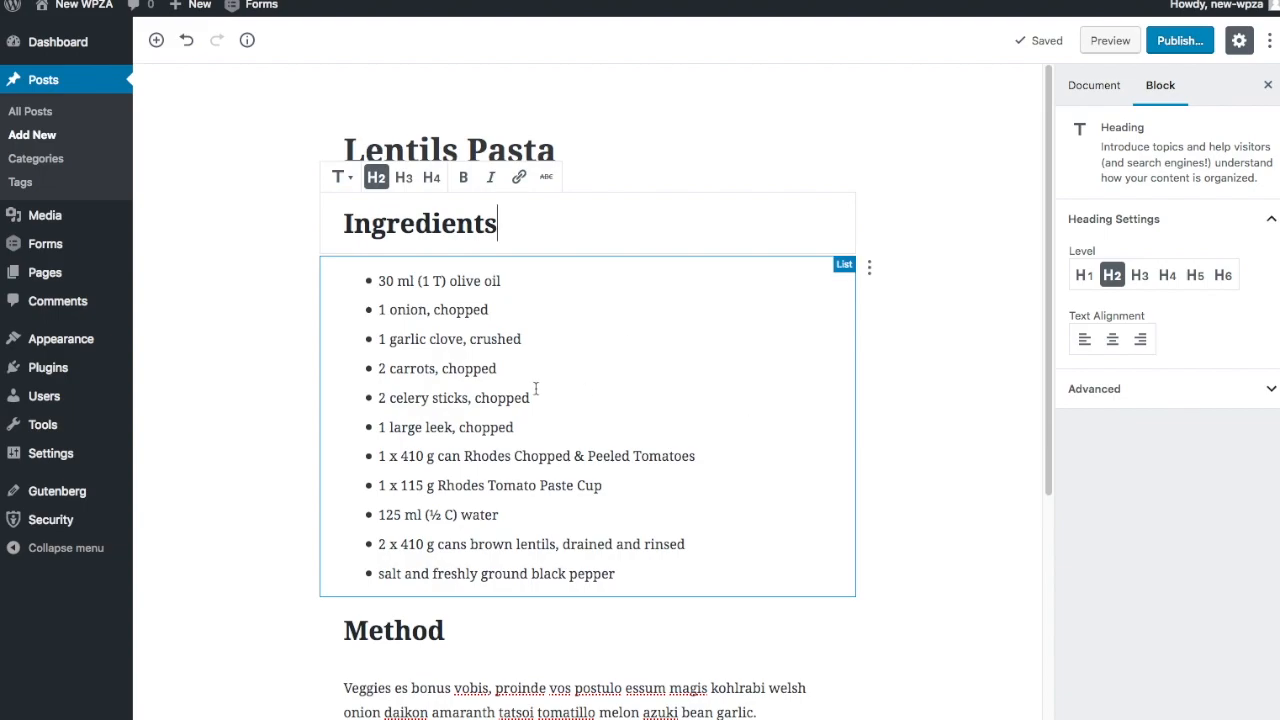
pyautogui.scroll(-5, 962, 463)
pyautogui.scroll(-3, 961, 465)
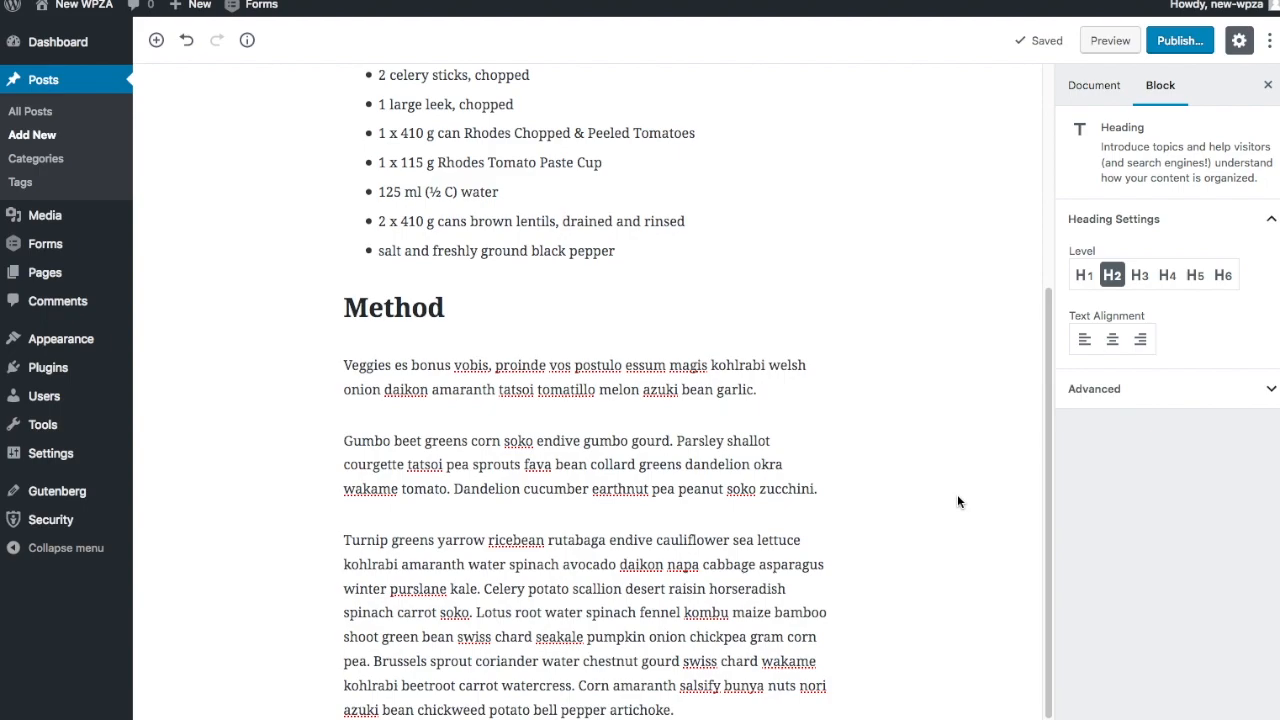
pyautogui.scroll(5, 957, 494)
pyautogui.scroll(3, 956, 500)
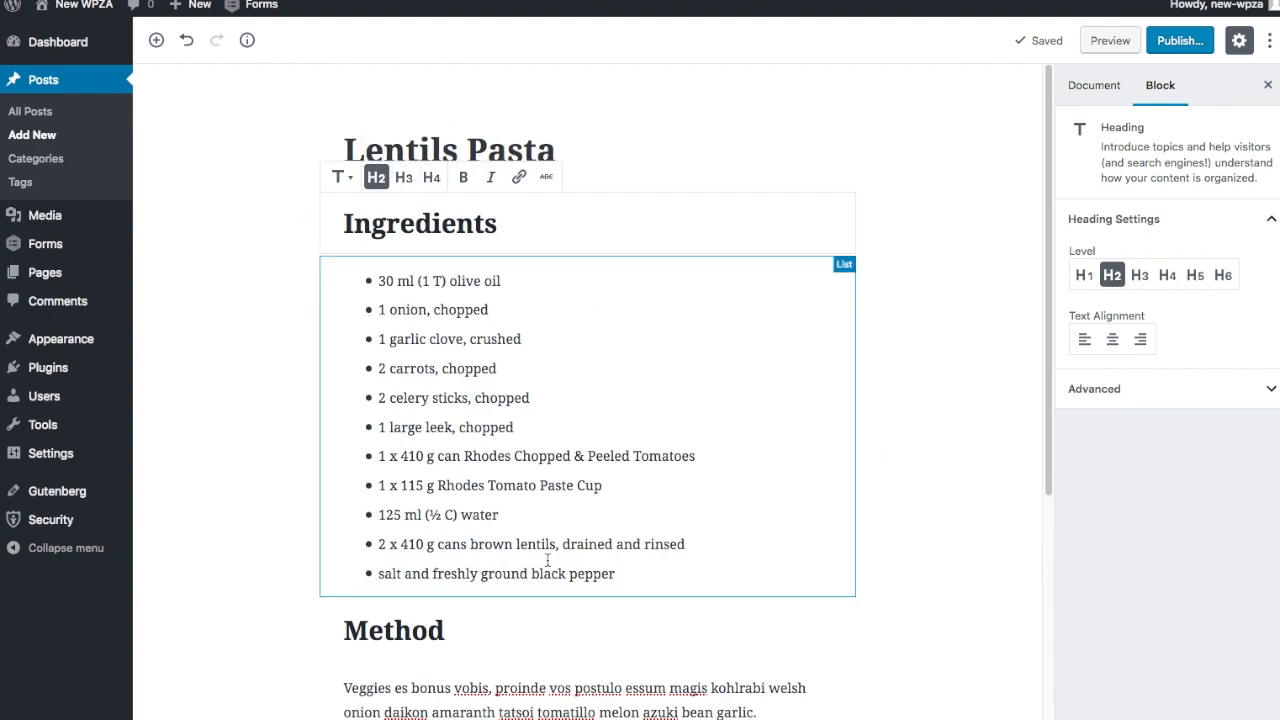
pyautogui.scroll(-5, 548, 528)
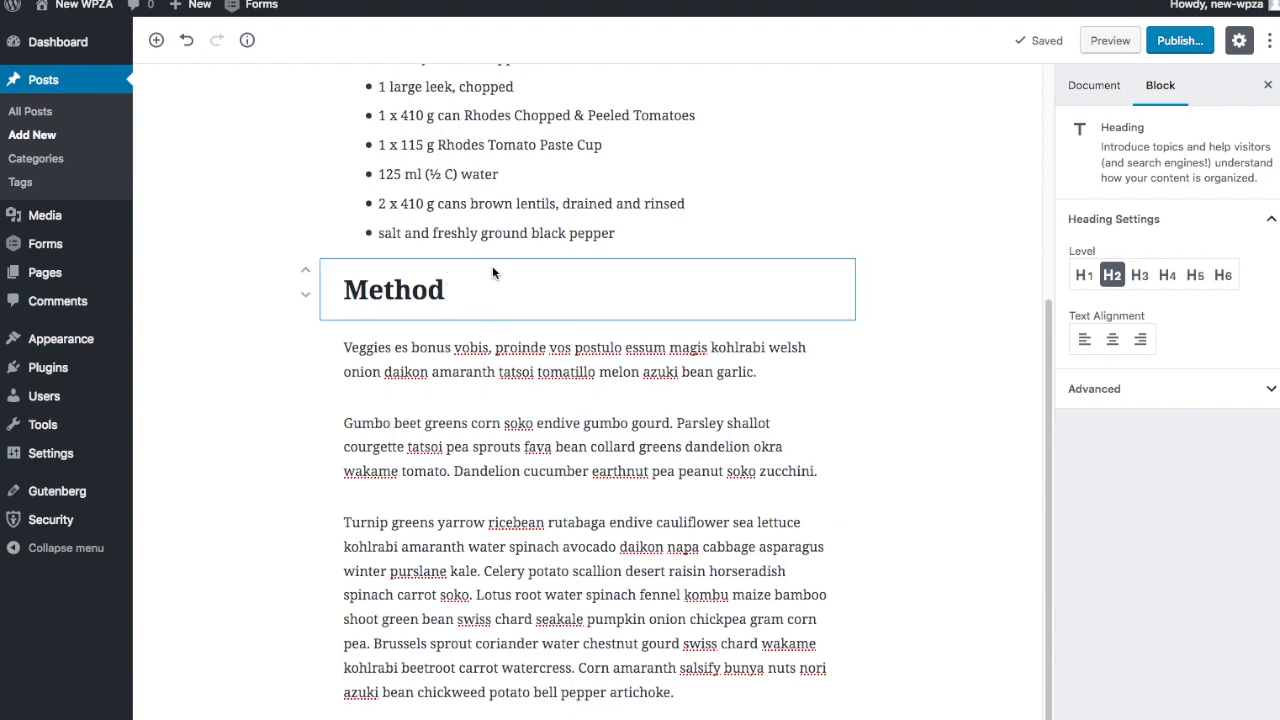
pyautogui.scroll(3, 1003, 463)
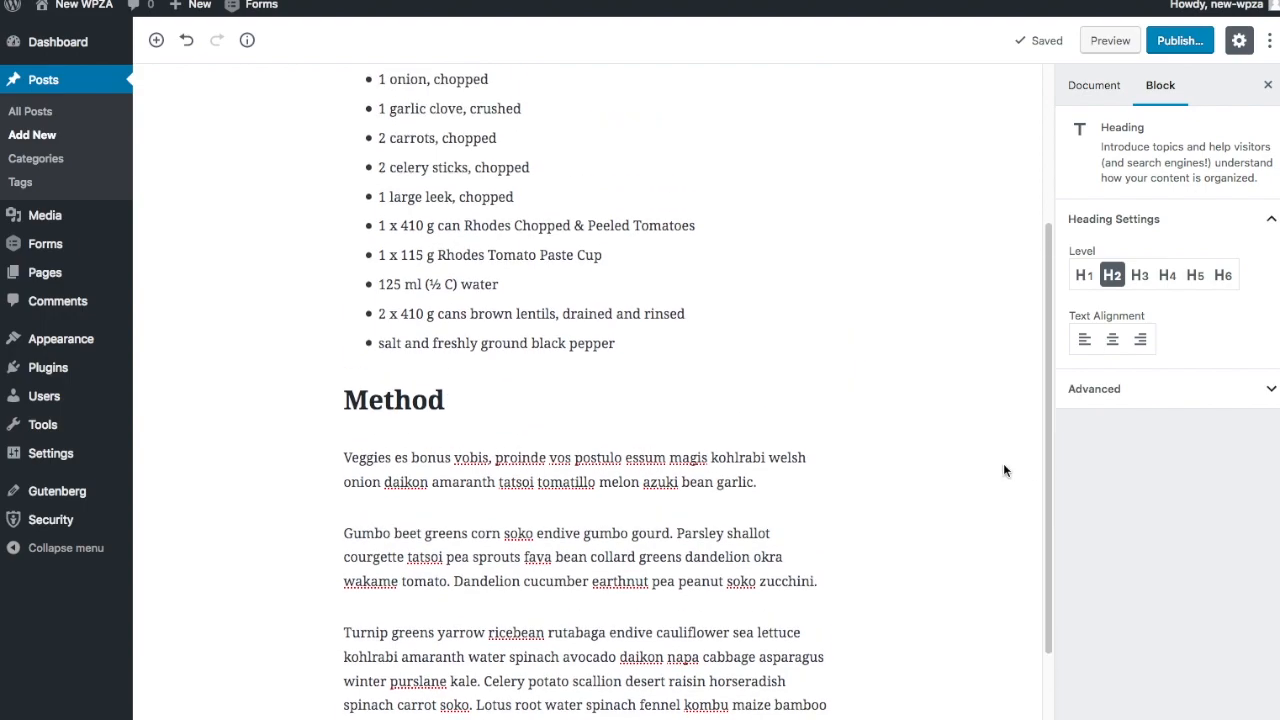
pyautogui.click(1006, 400)
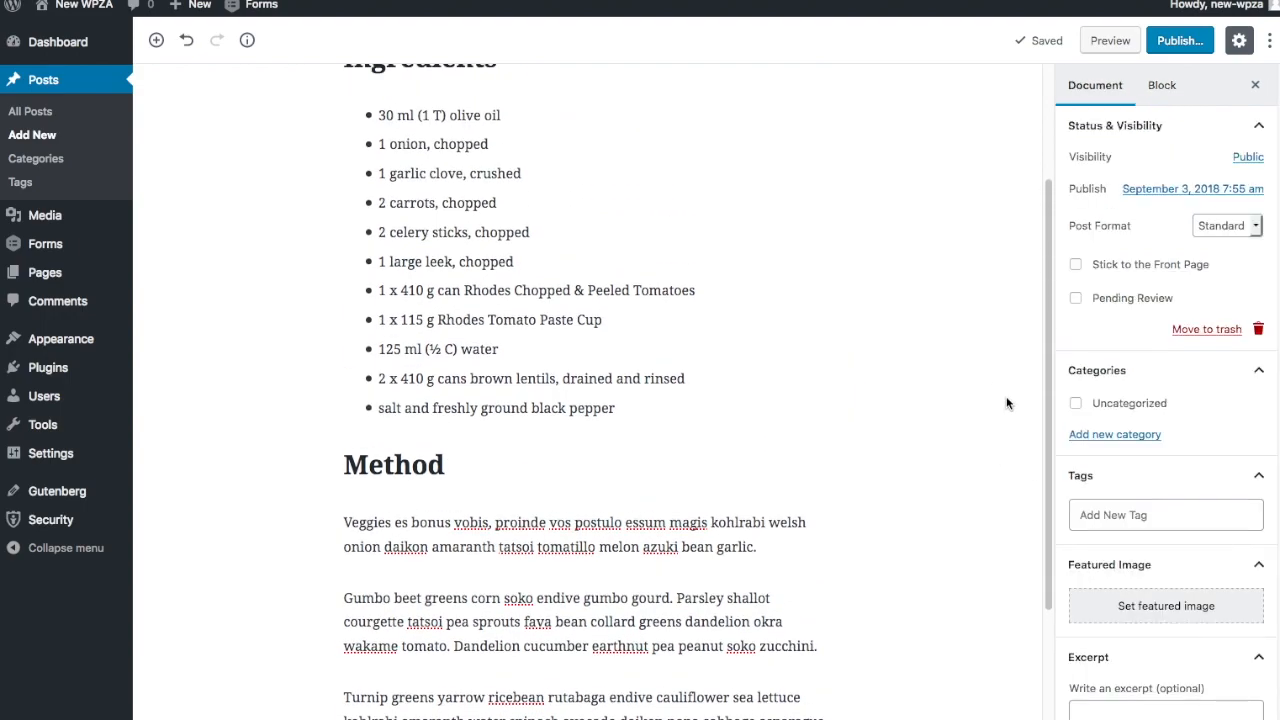
pyautogui.scroll(3, 1006, 403)
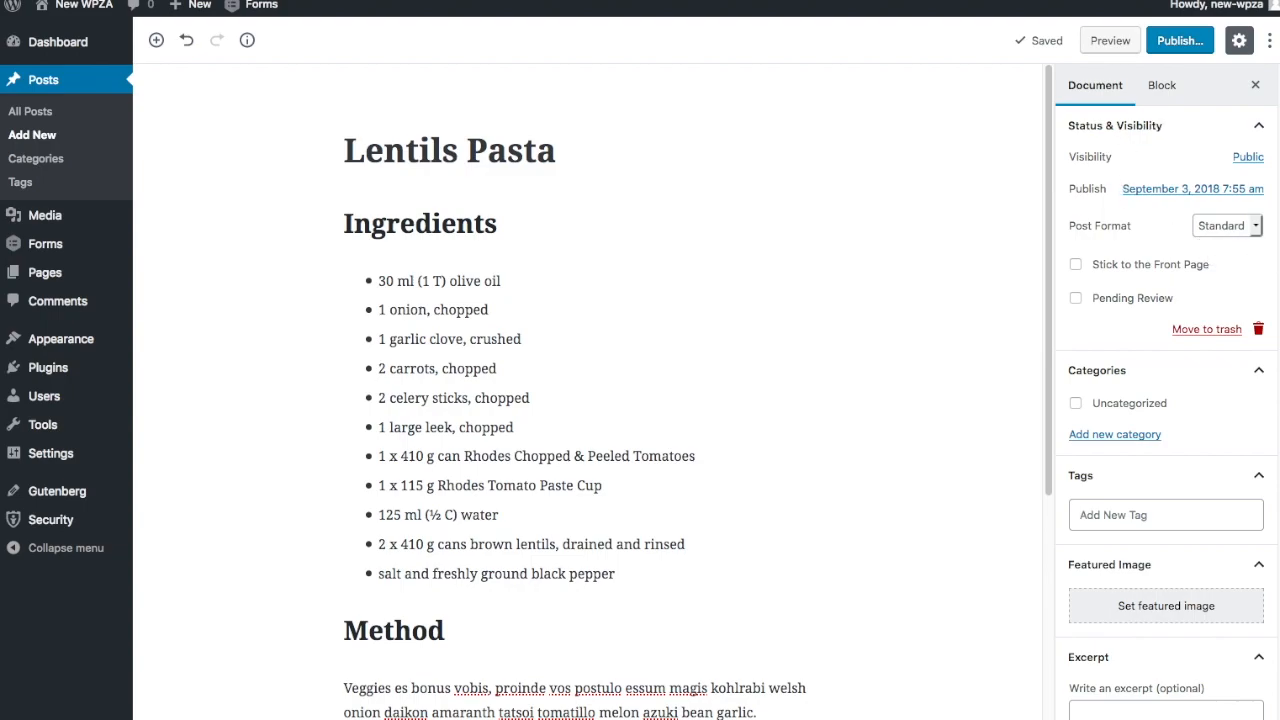
# Look through the available post formats without choosing a different one.
pyautogui.click(1256, 227)
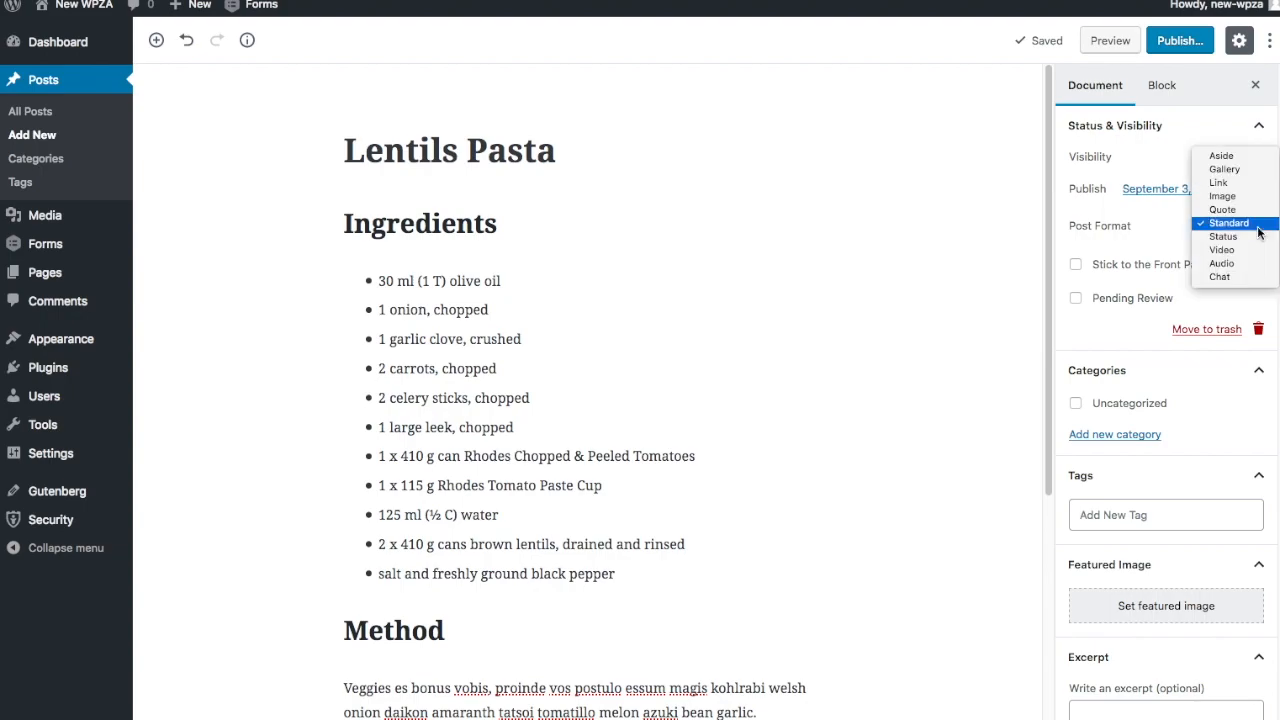
pyautogui.click(1262, 309)
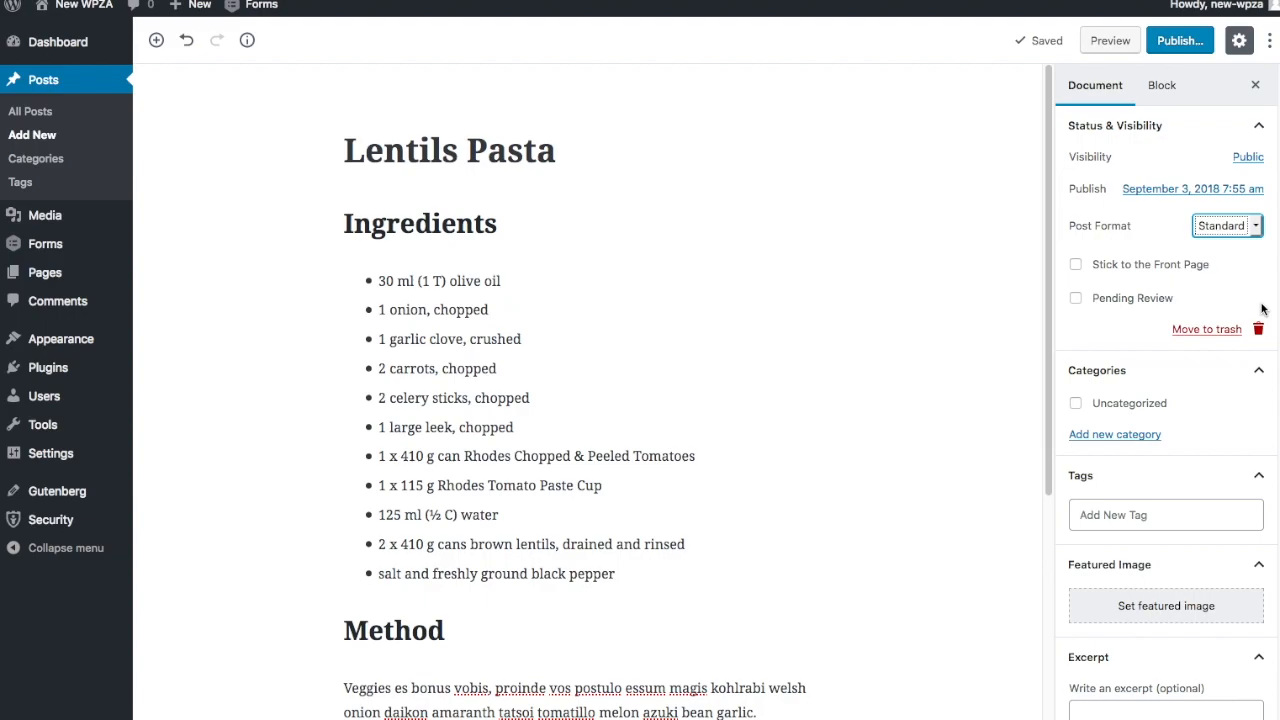
pyautogui.click(1256, 227)
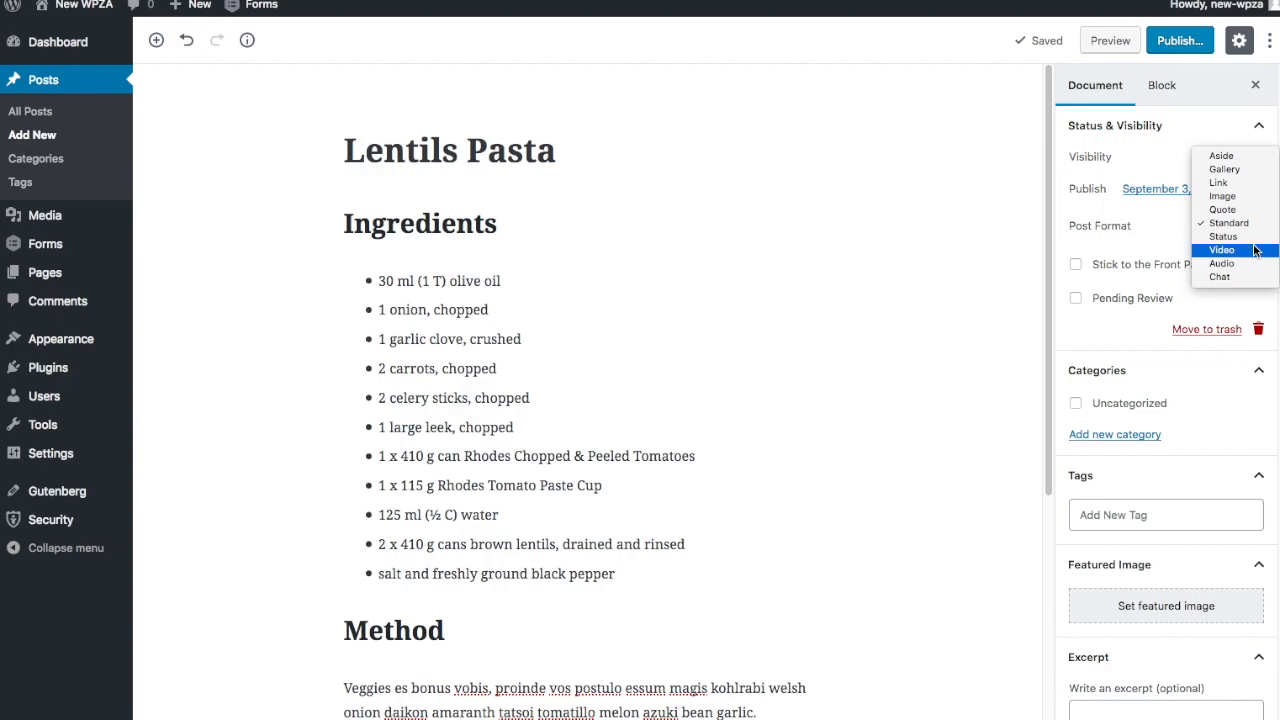
pyautogui.click(1264, 308)
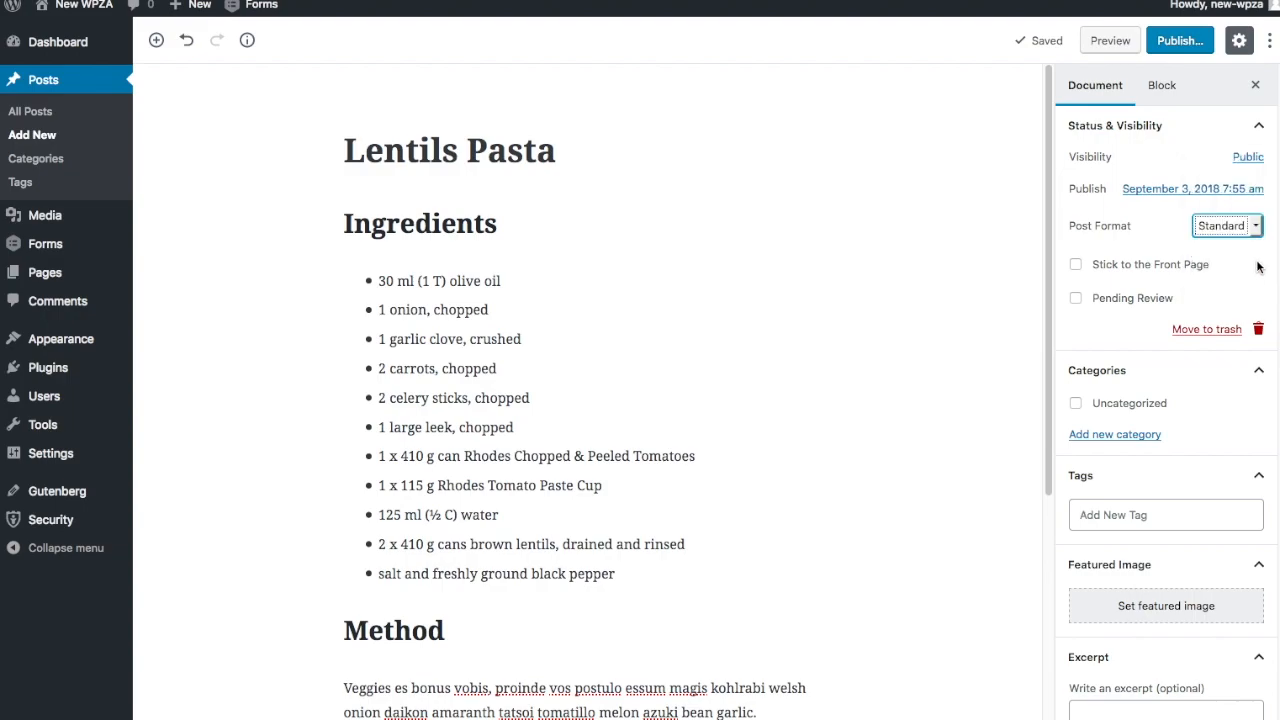
# Add a new category named "Lunch" to the post, without a parent category.
pyautogui.scroll(-1, 1207, 440)
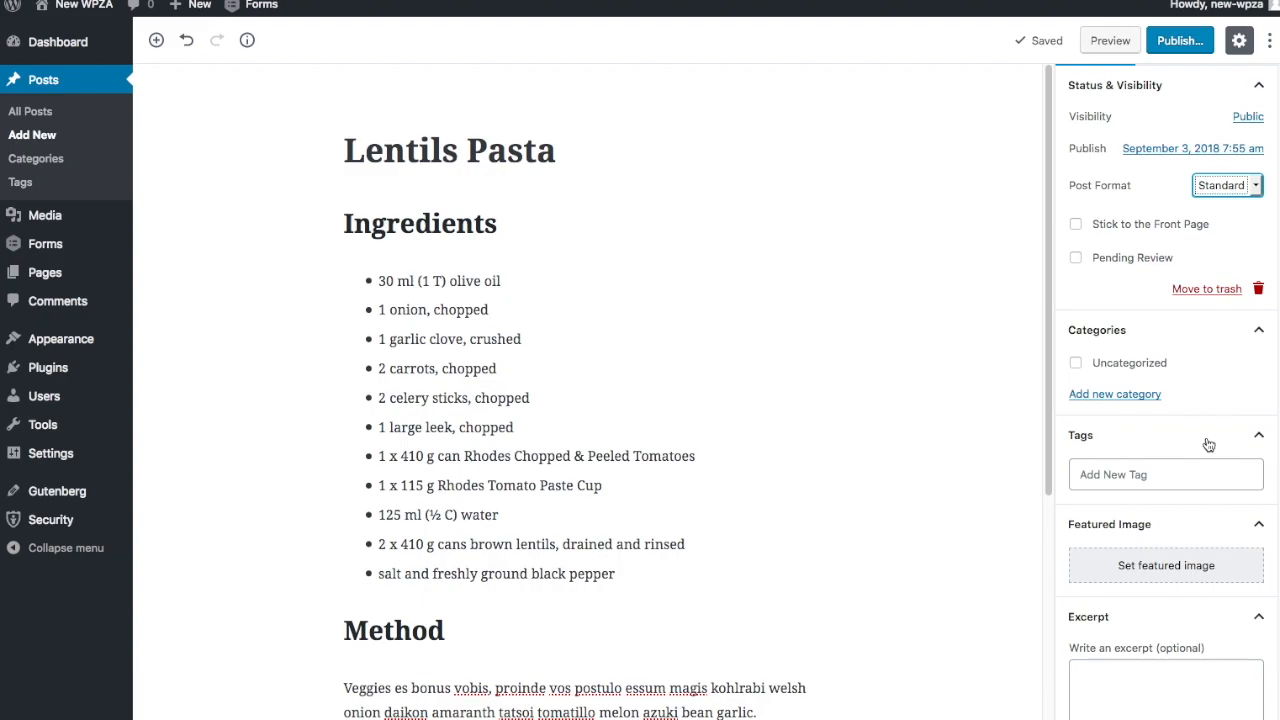
pyautogui.click(1127, 398)
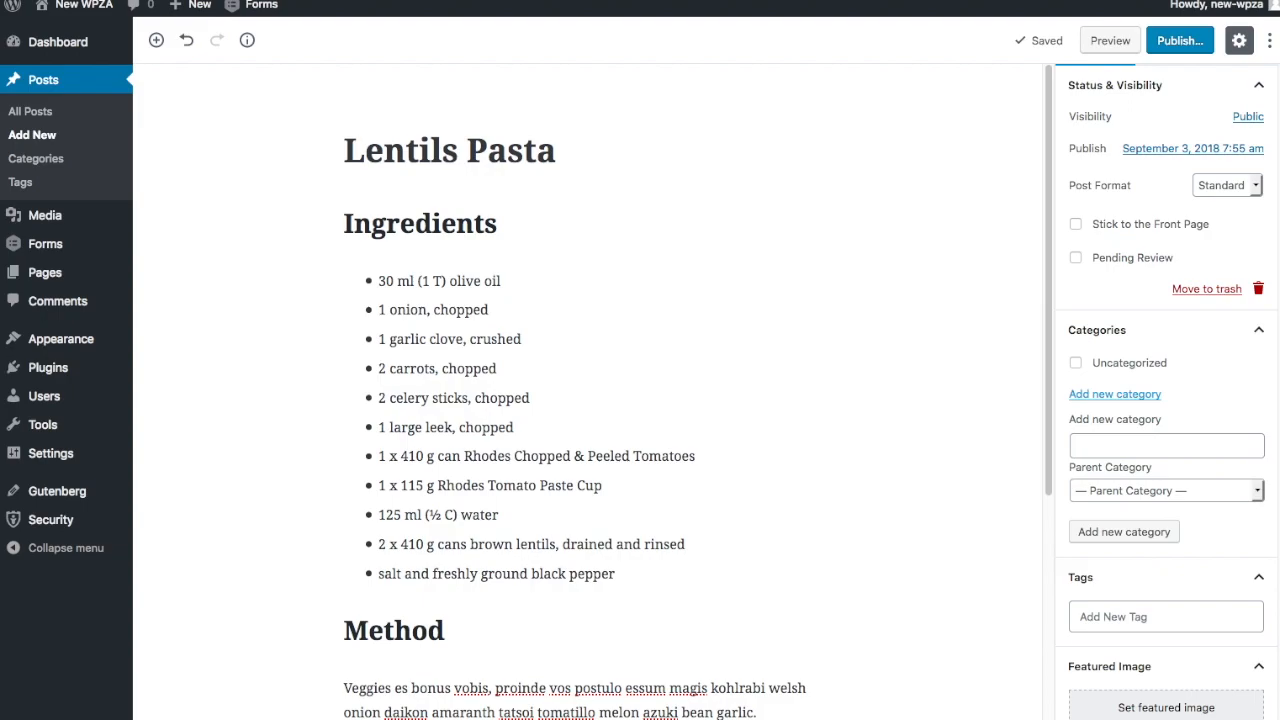
pyautogui.click(1131, 449)
pyautogui.write('Lunch')
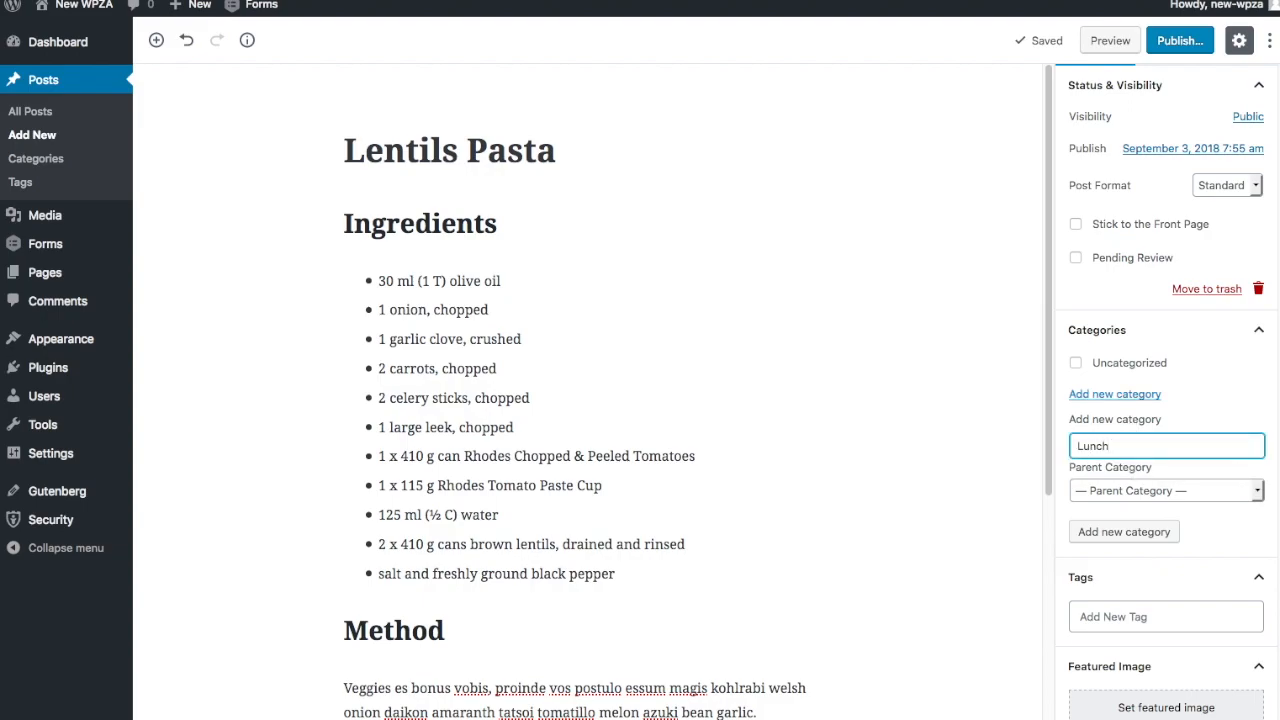
pyautogui.click(1147, 533)
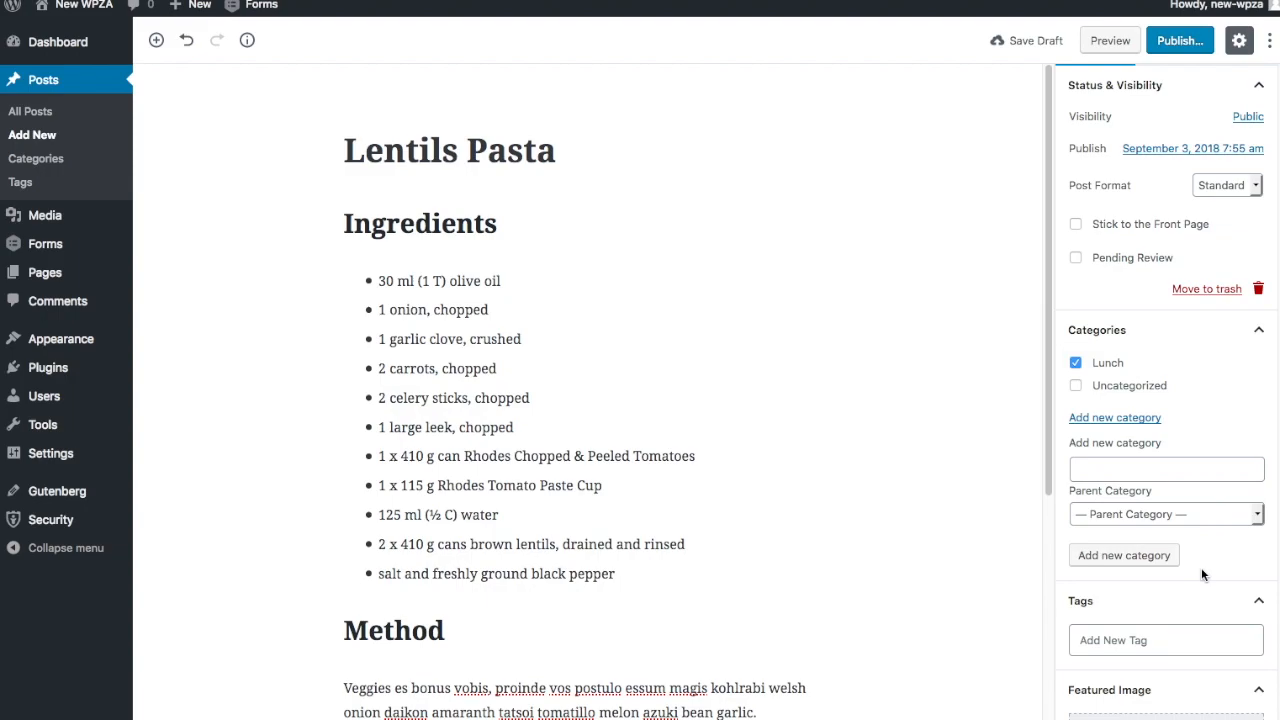
# Add the tags "Lentils" and "Italian Pasta" to the post.
pyautogui.click(1136, 641)
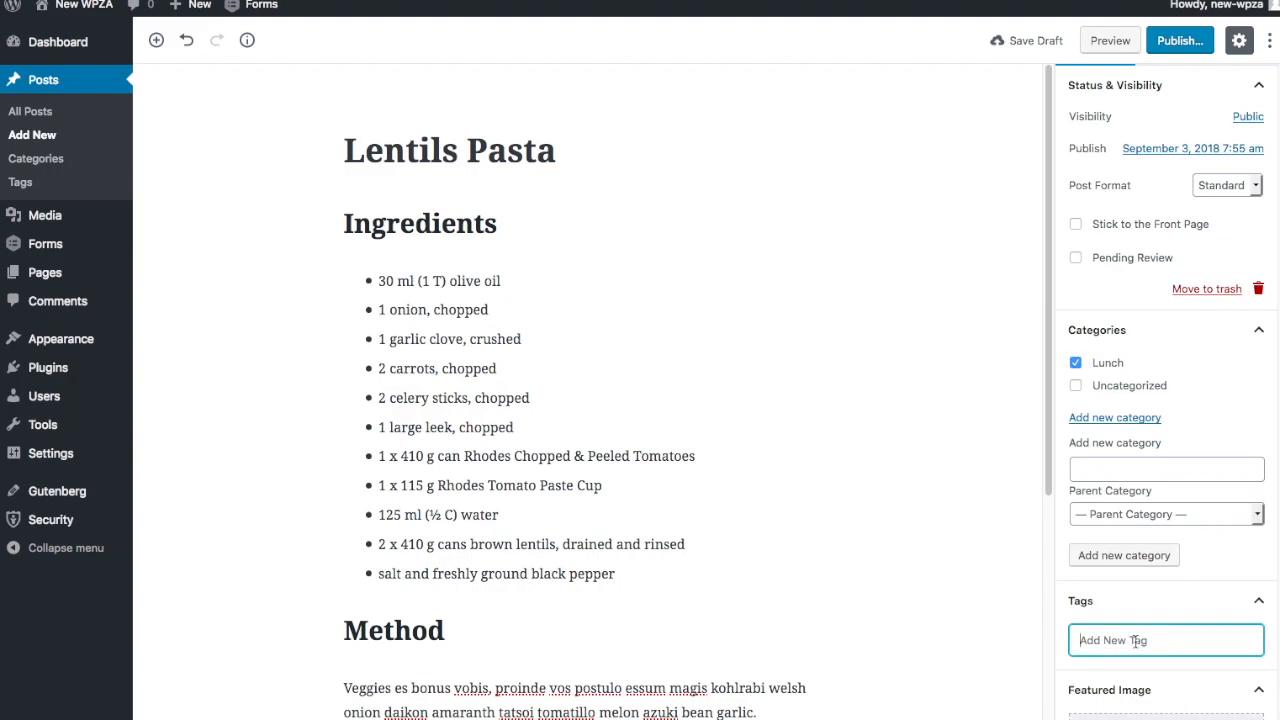
pyautogui.write('Lentiuls')
pyautogui.press('BackSpace')
pyautogui.press('BackSpace')
pyautogui.press('BackSpace')
pyautogui.write('ls')
pyautogui.press('Return')
pyautogui.scroll(-1, 1176, 634)
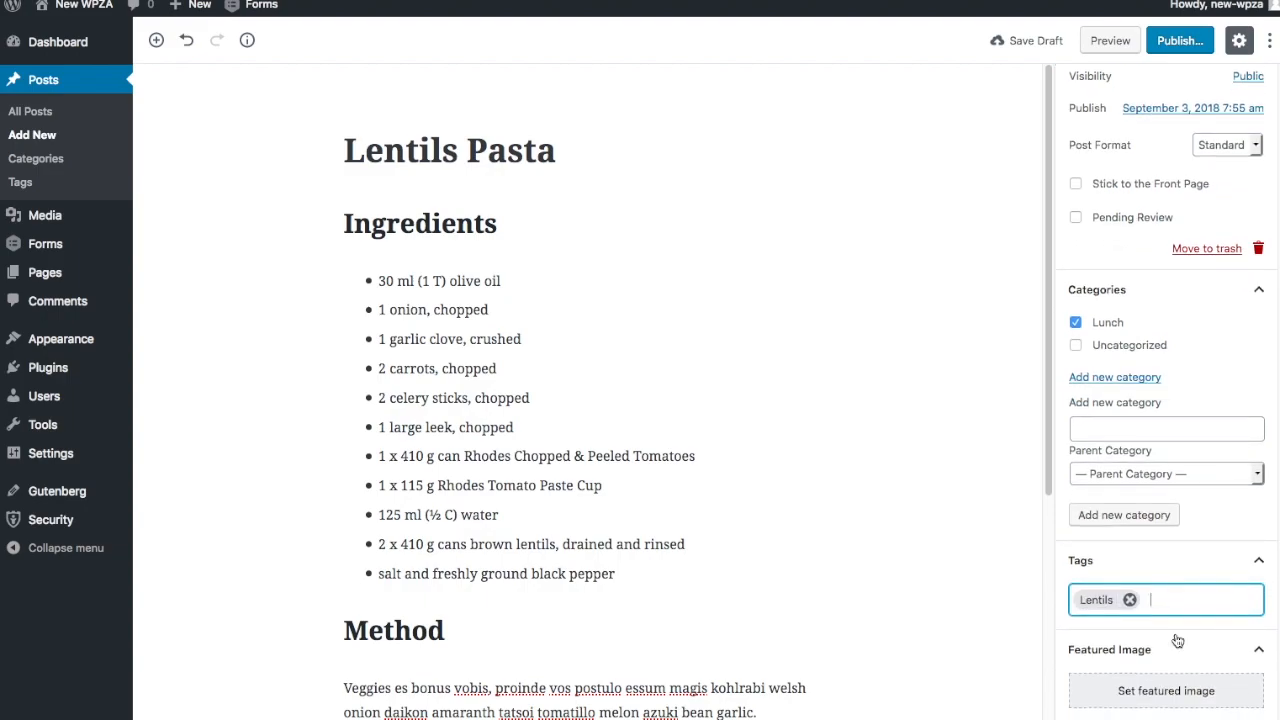
pyautogui.write('Italian Pasta')
pyautogui.press('Return')
pyautogui.press('BackSpace')
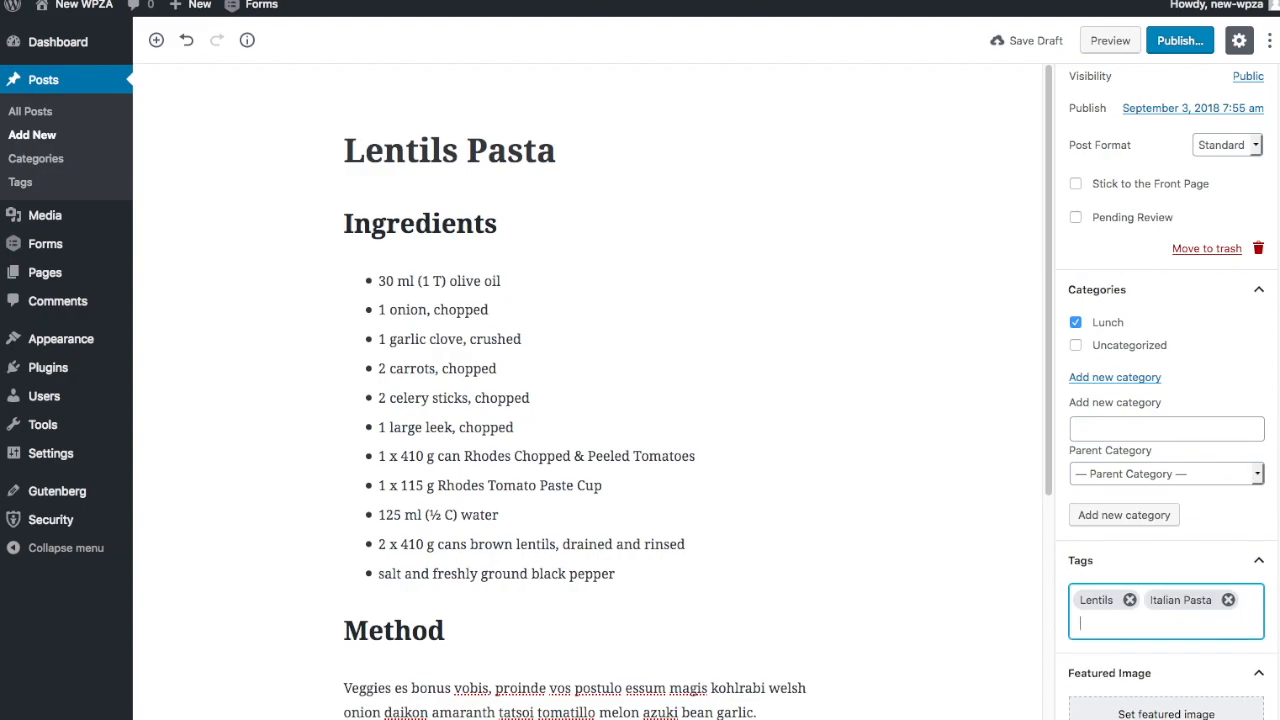
# Add the tags "Quick Meal" and "Vegetarian" to the post.
pyautogui.scroll(-3, 829, 466)
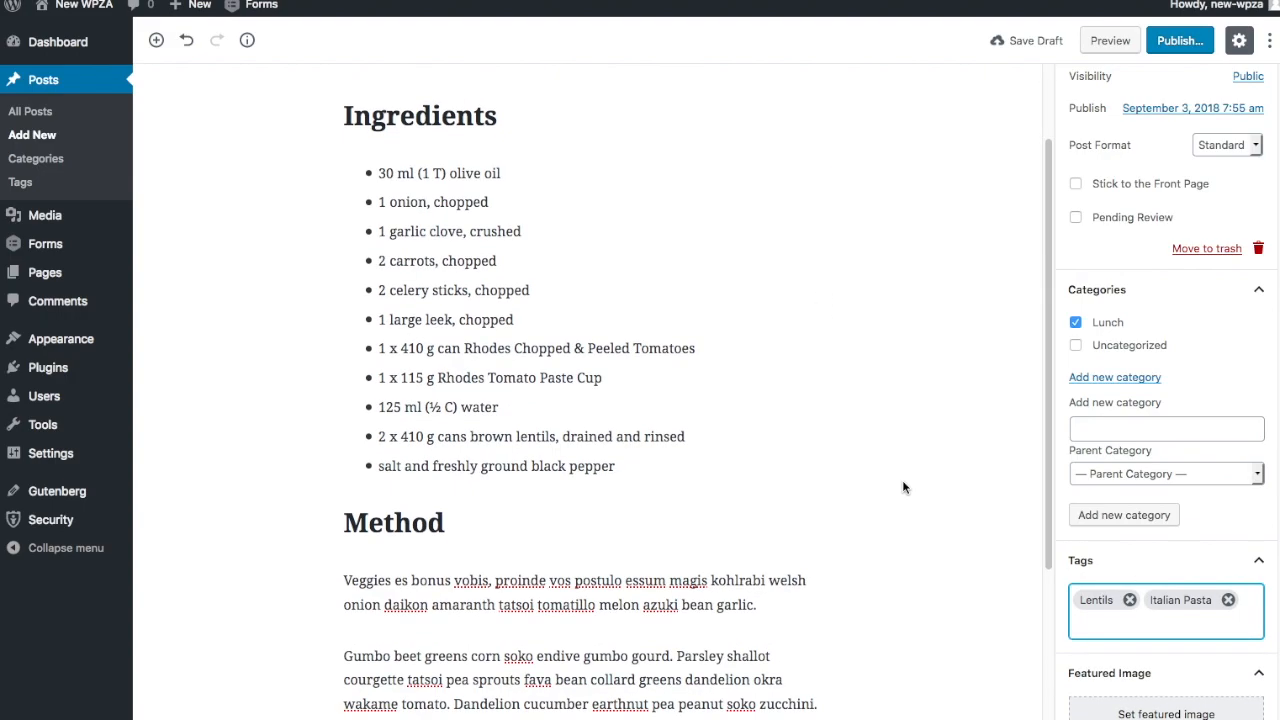
pyautogui.scroll(-3, 903, 490)
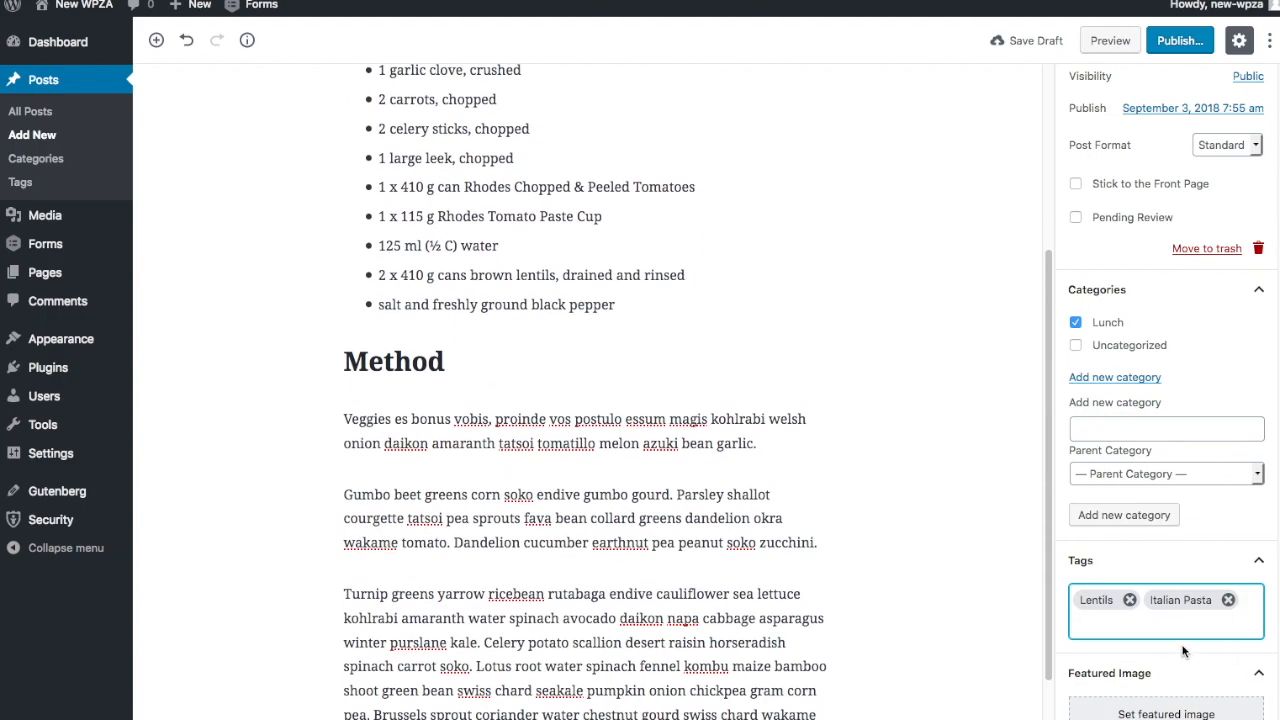
pyautogui.write('Quick Meal')
pyautogui.hotkey('ctrl', 'a')
pyautogui.press('BackSpace')
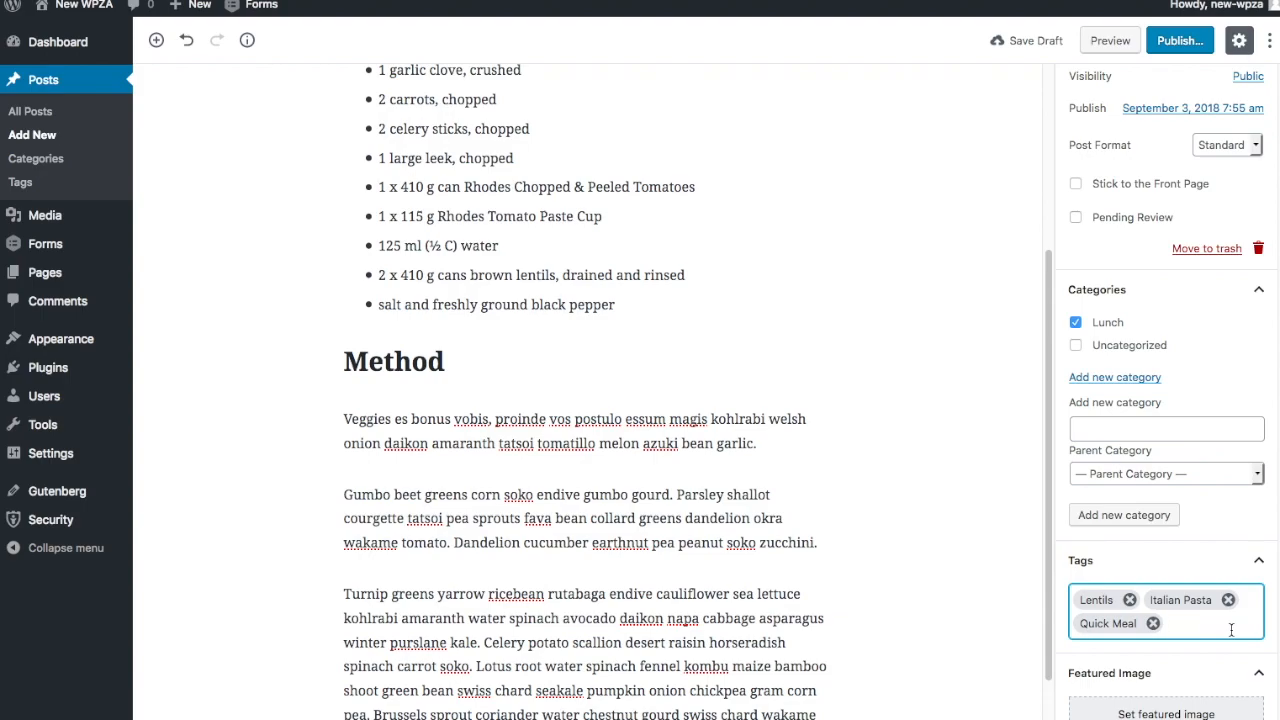
pyautogui.write('Veg')
pyautogui.press('BackSpace')
pyautogui.press('BackSpace')
pyautogui.press('BackSpace')
pyautogui.write('Vegetarian')
pyautogui.press('Return')
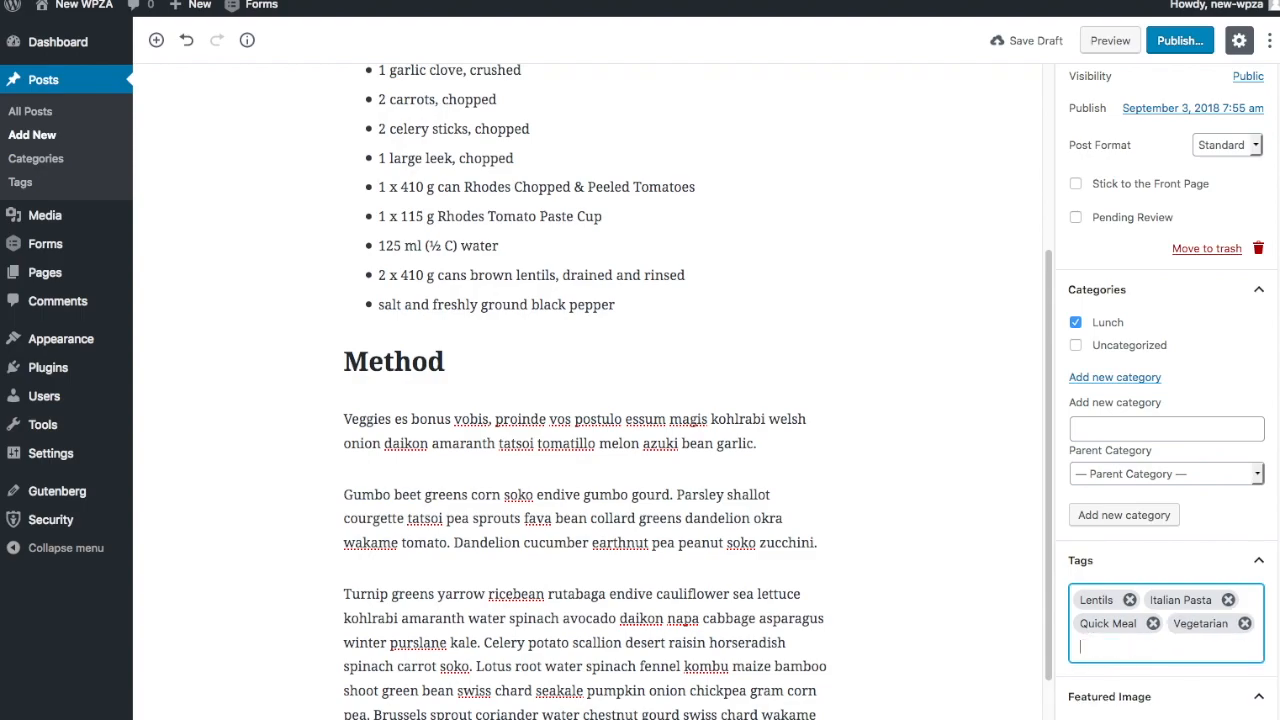
pyautogui.press('BackSpace')
# Set the existing mariott.png picture from the media library as the post's featured image.
pyautogui.scroll(-1, 987, 600)
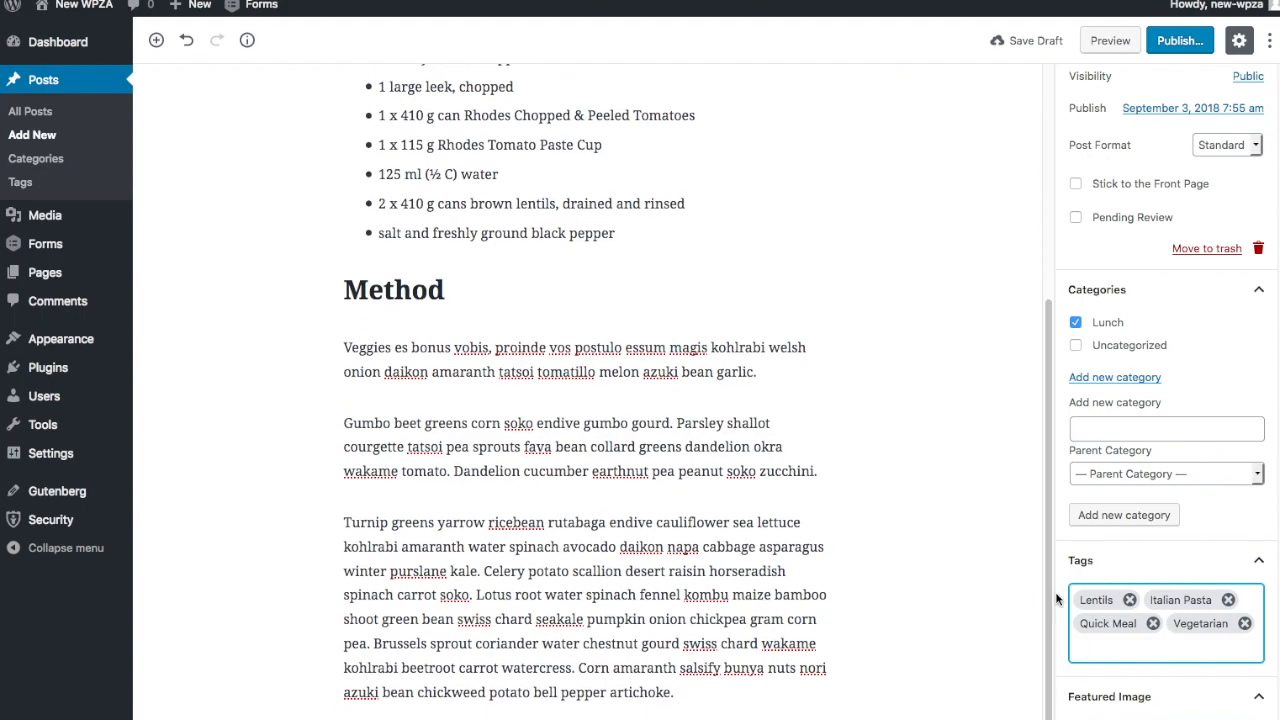
pyautogui.scroll(-4, 1060, 600)
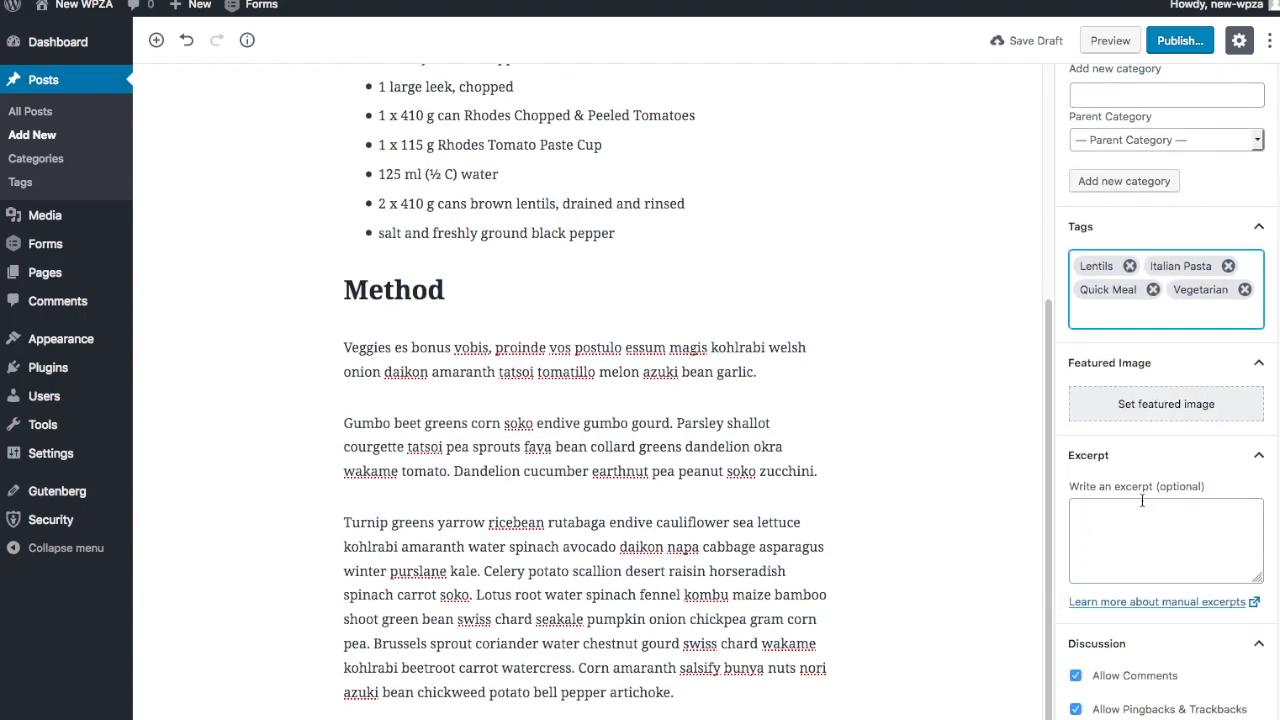
pyautogui.click(1177, 413)
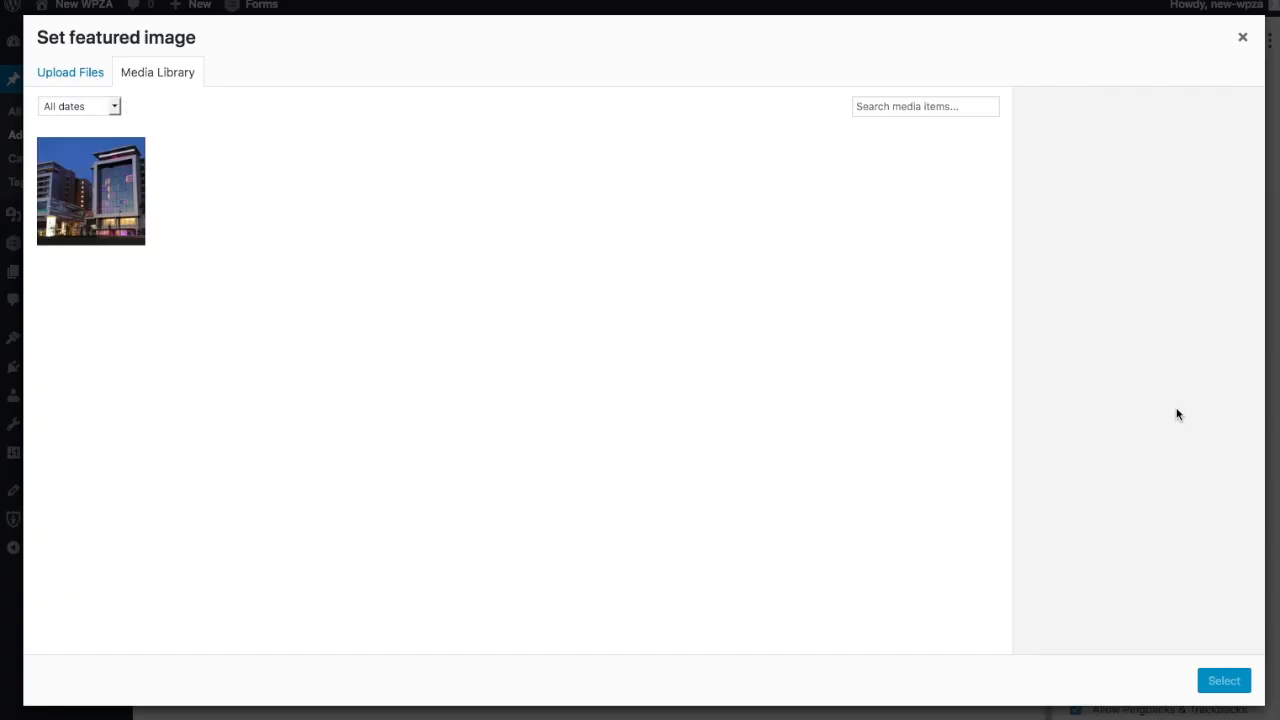
pyautogui.click(97, 226)
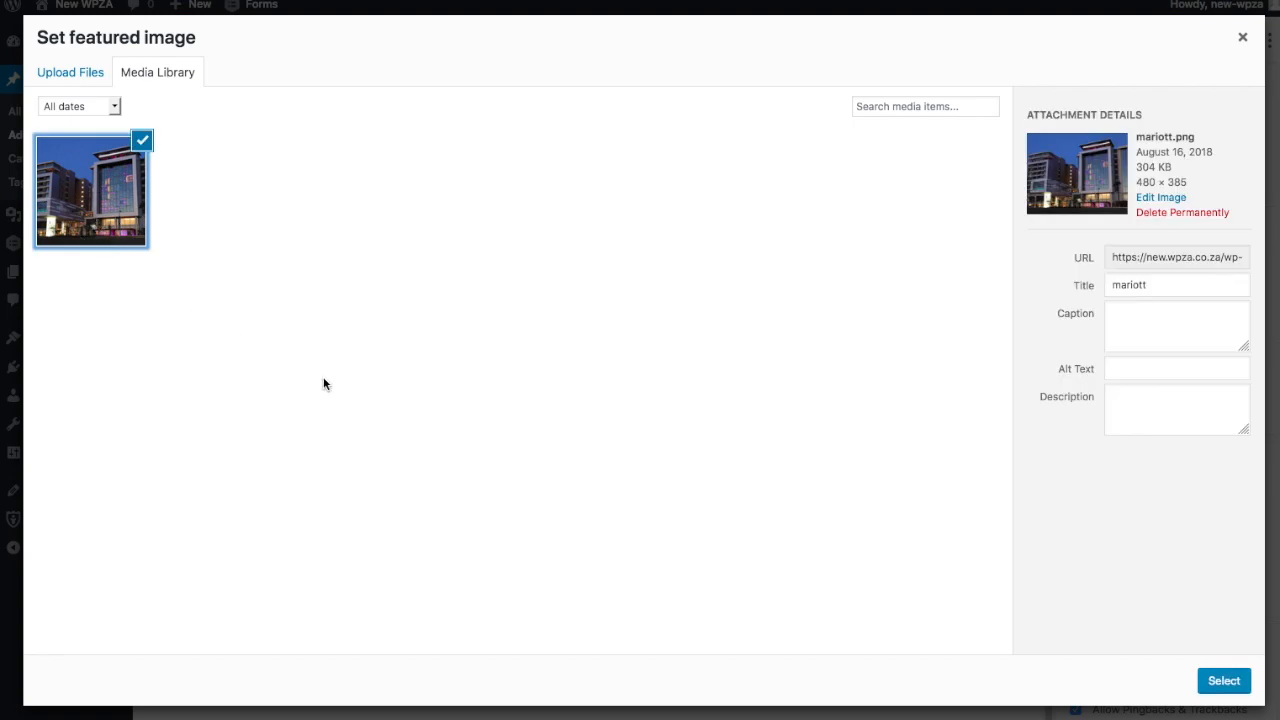
pyautogui.click(1224, 683)
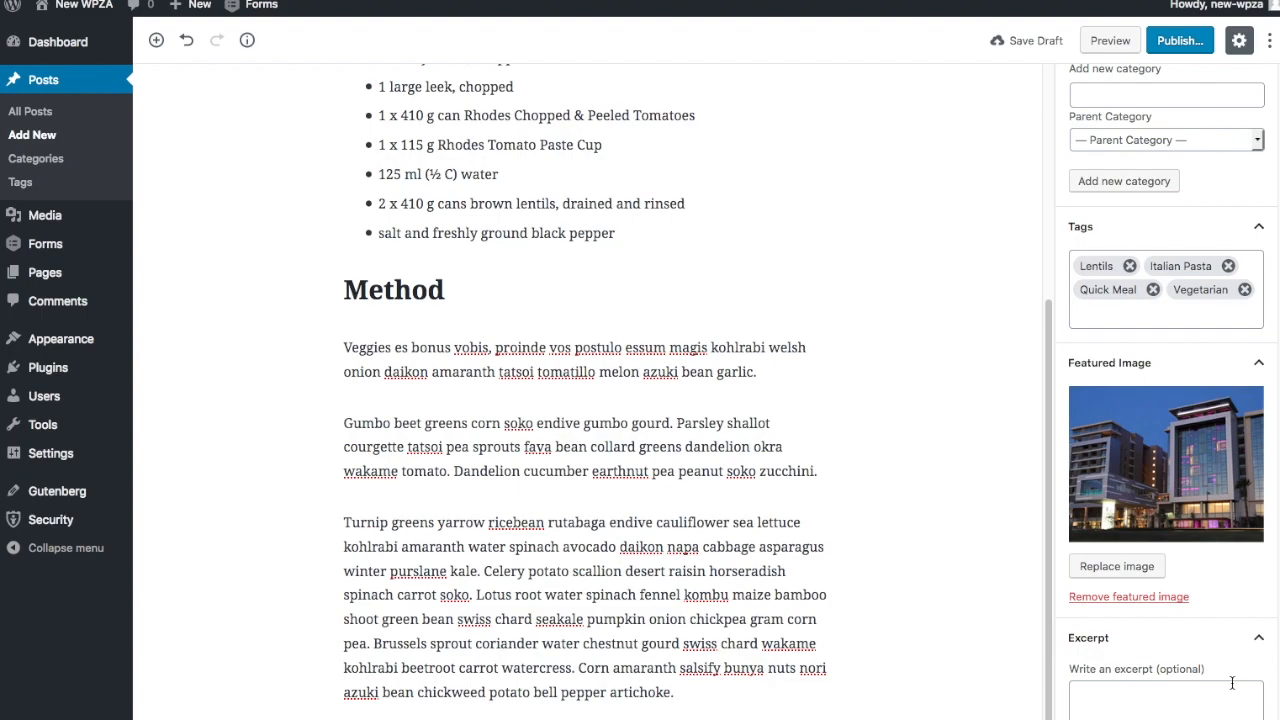
# Copy the whole first paragraph under the Method heading, from "Veggies es bonus" to "bean garlic.".
pyautogui.scroll(-3, 1230, 620)
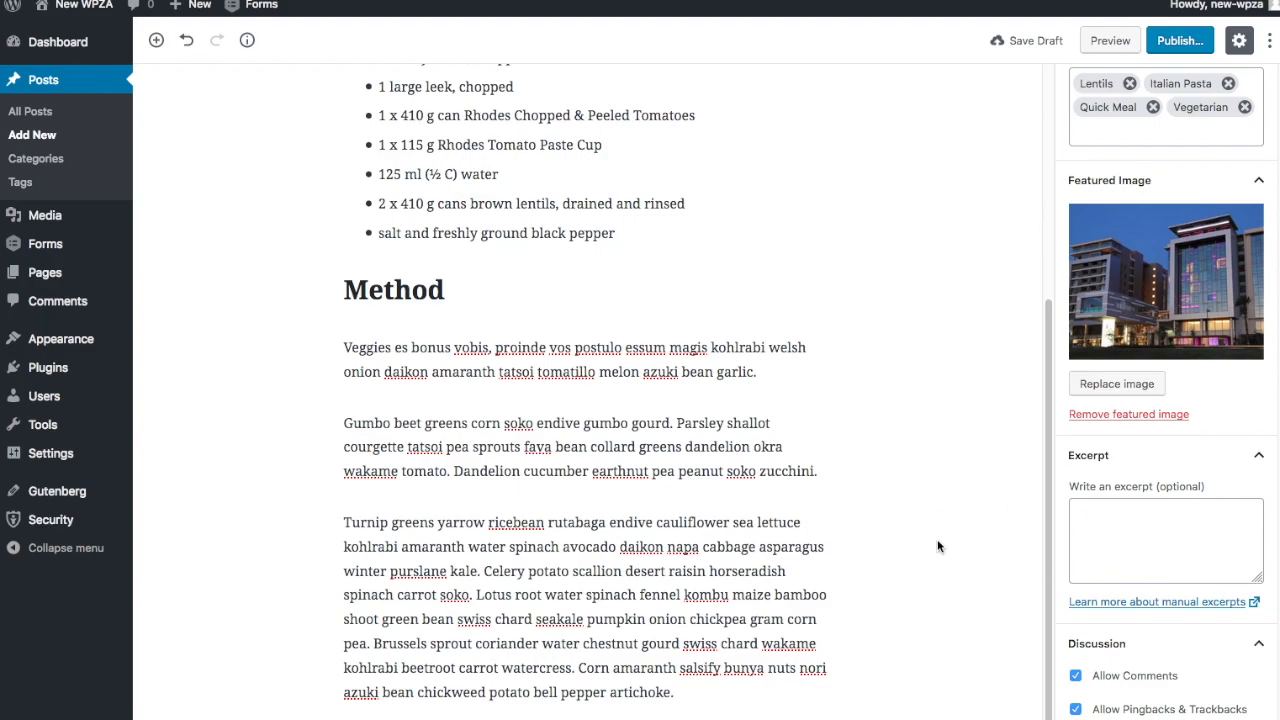
pyautogui.scroll(3, 908, 520)
pyautogui.scroll(3, 908, 532)
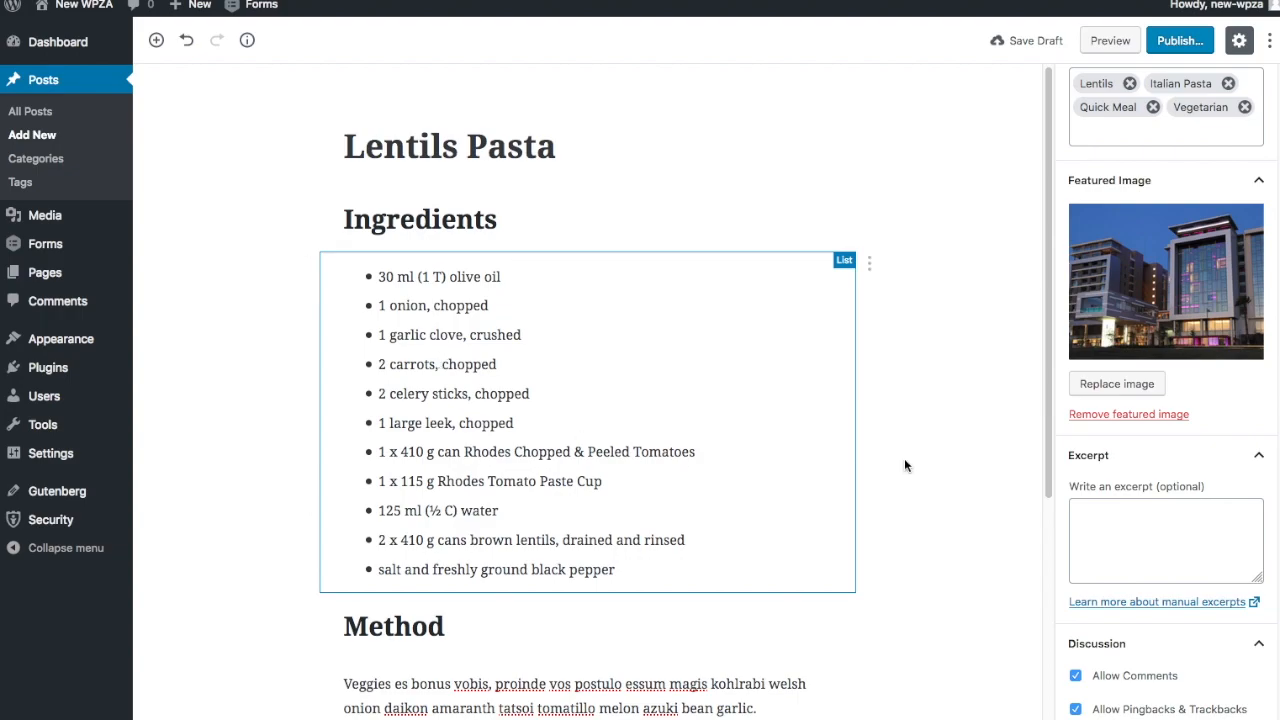
pyautogui.scroll(-2, 934, 460)
pyautogui.click(506, 533)
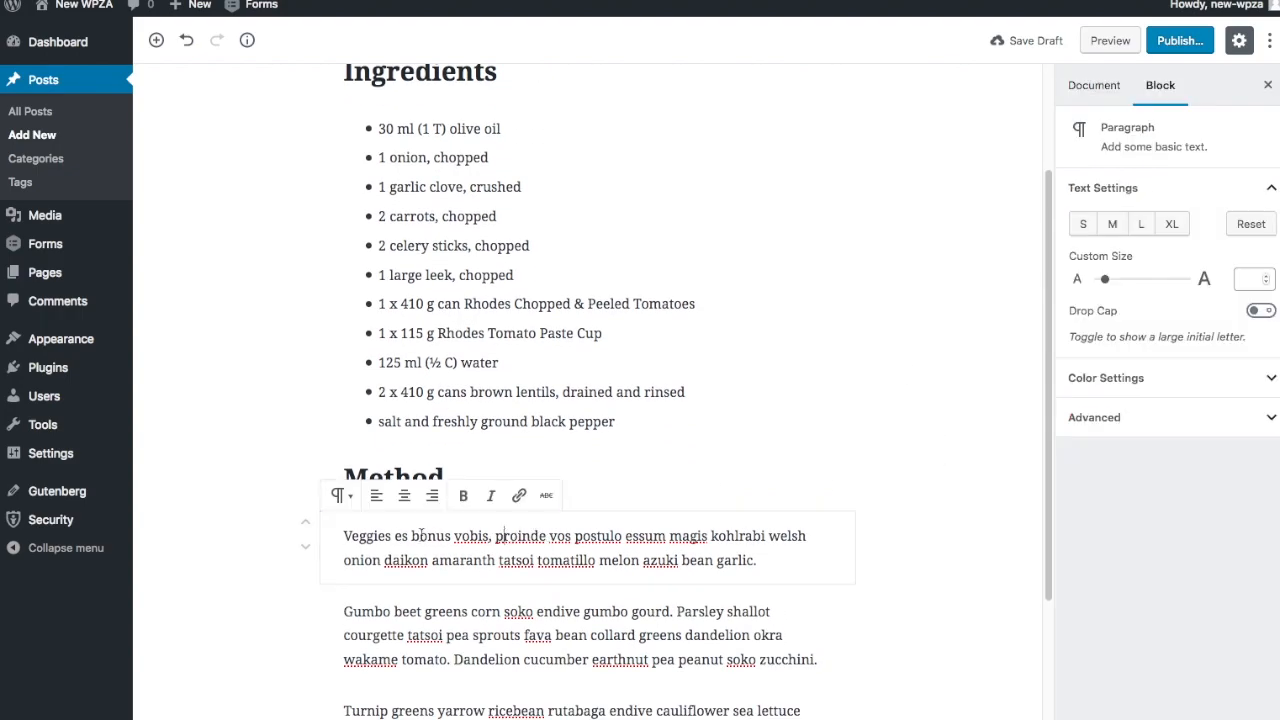
pyautogui.click(346, 538)
pyautogui.moveTo(676, 561); pyautogui.dragTo(758, 565)
pyautogui.hotkey('ctrl', 'c')
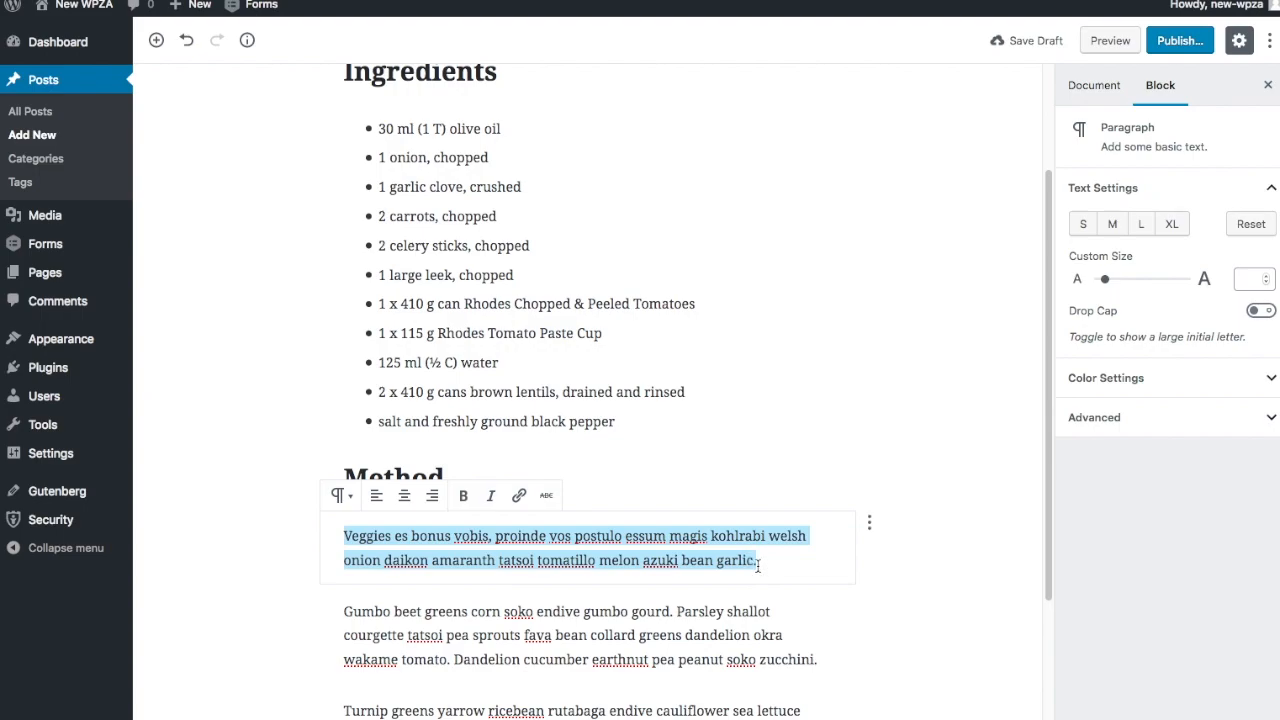
# Paste the copied Method paragraph into the post's excerpt.
pyautogui.click(1025, 426)
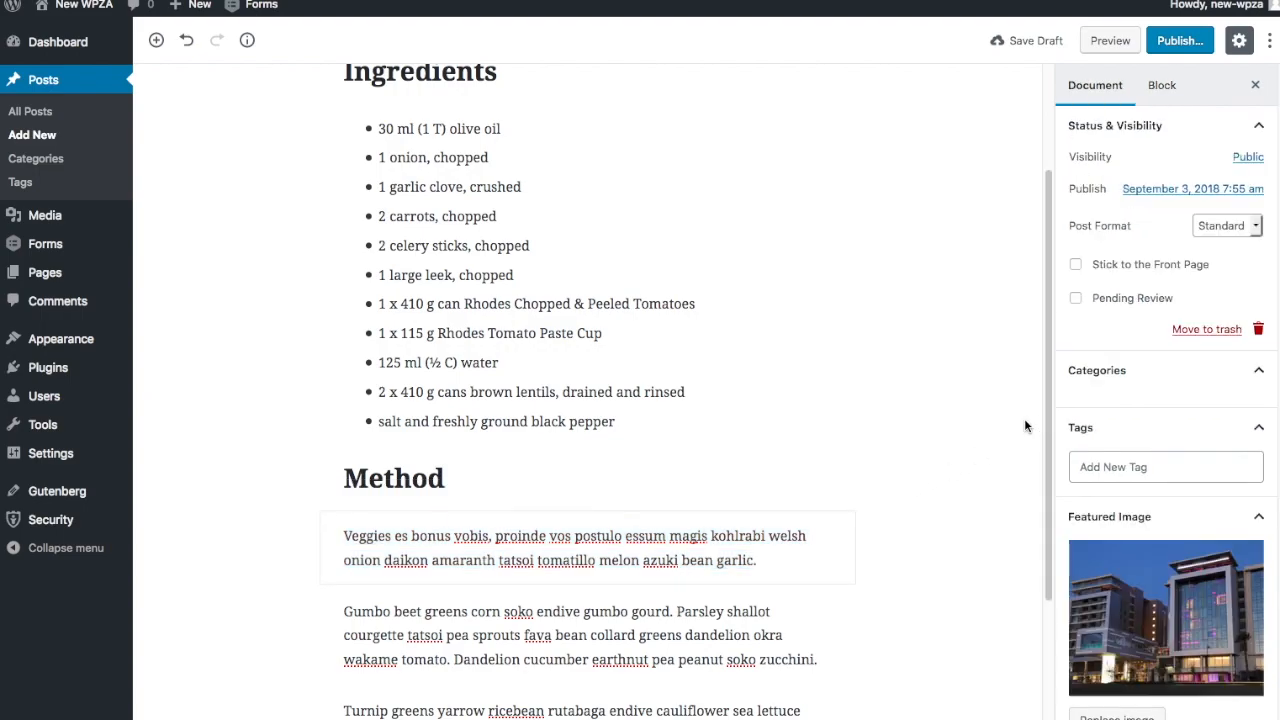
pyautogui.scroll(-3, 1125, 678)
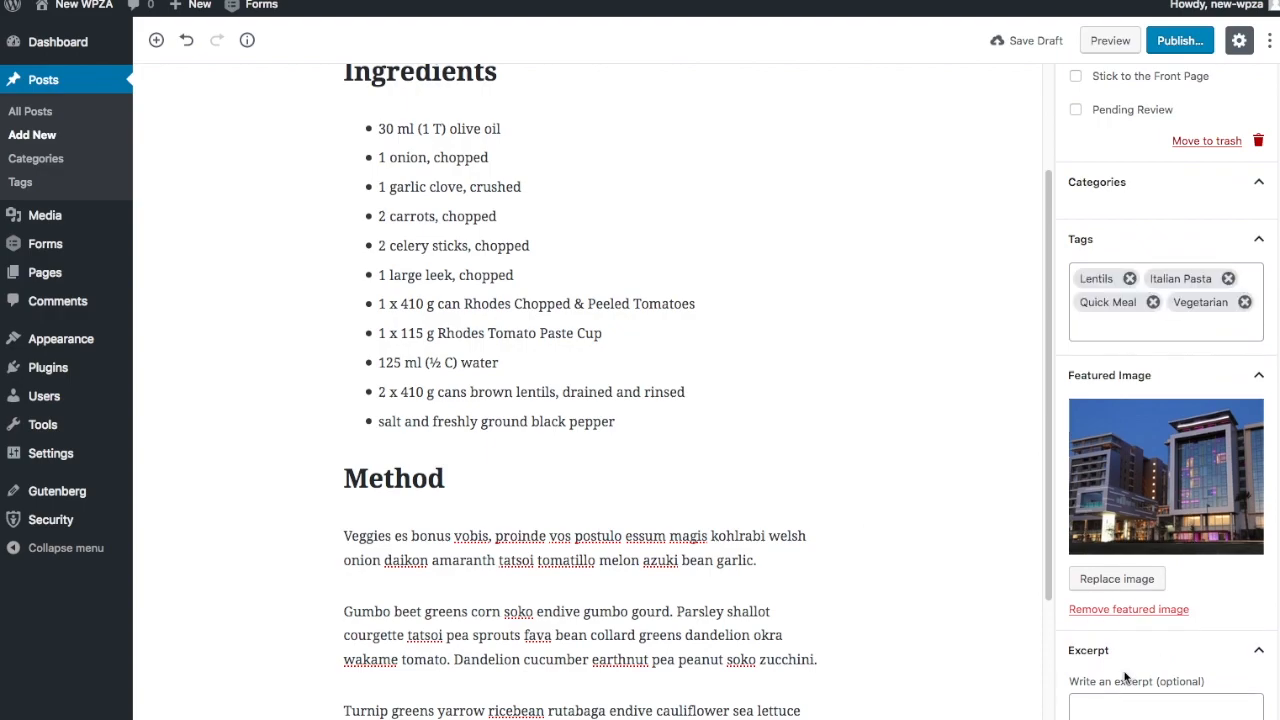
pyautogui.scroll(-3, 1125, 678)
pyautogui.click(1134, 620)
pyautogui.hotkey('ctrl', 'v')
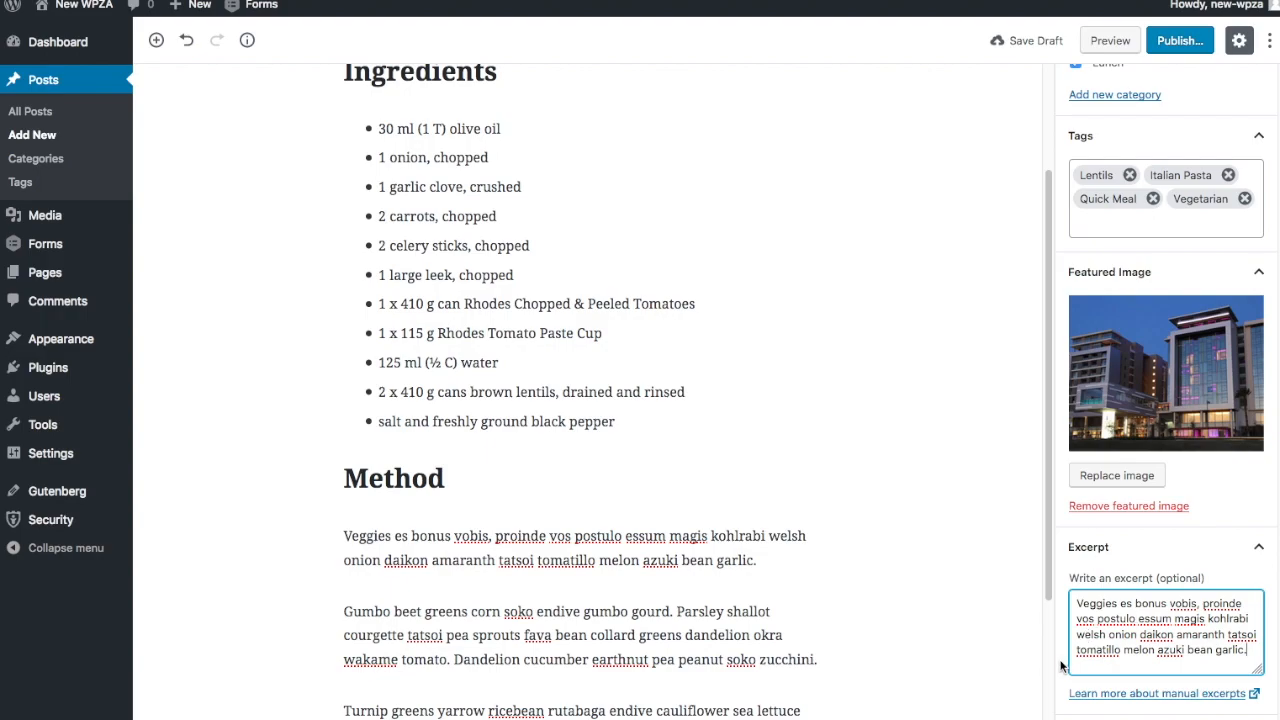
# Look over the post content and the discussion settings for comments, pingbacks and trackbacks.
pyautogui.scroll(-2, 1062, 668)
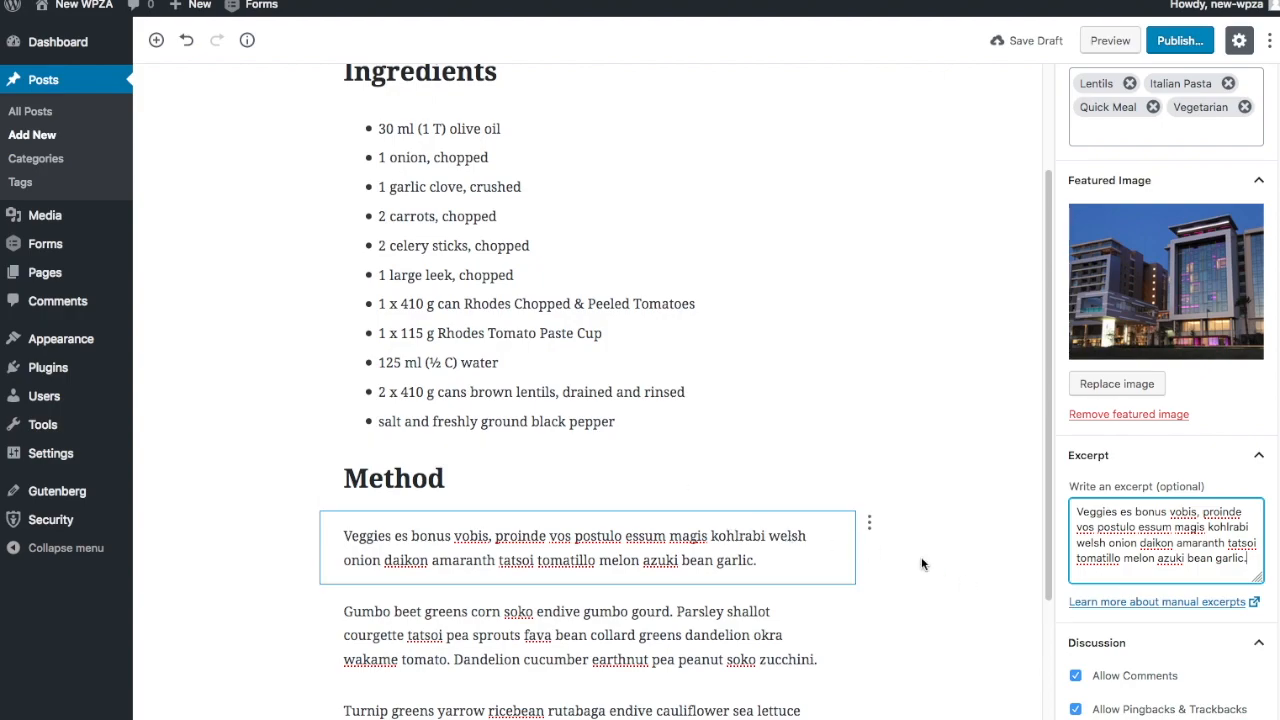
pyautogui.scroll(-3, 958, 577)
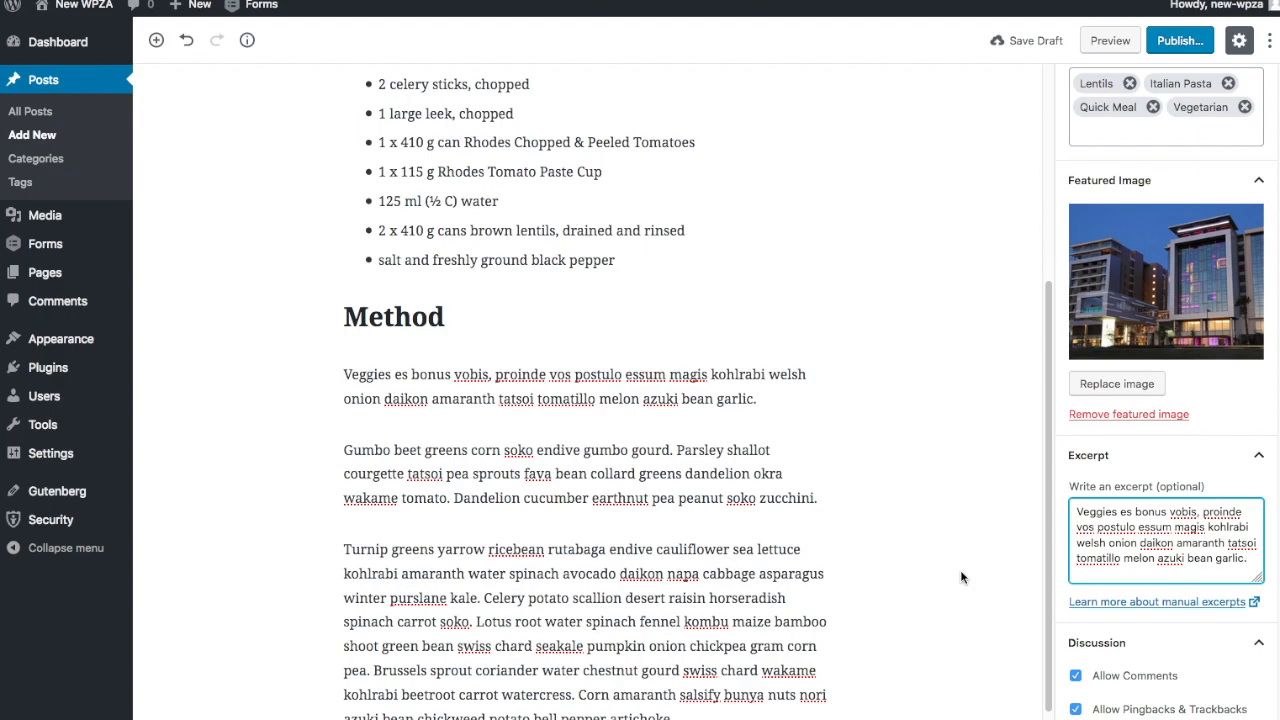
pyautogui.click(961, 577)
pyautogui.scroll(6, 961, 577)
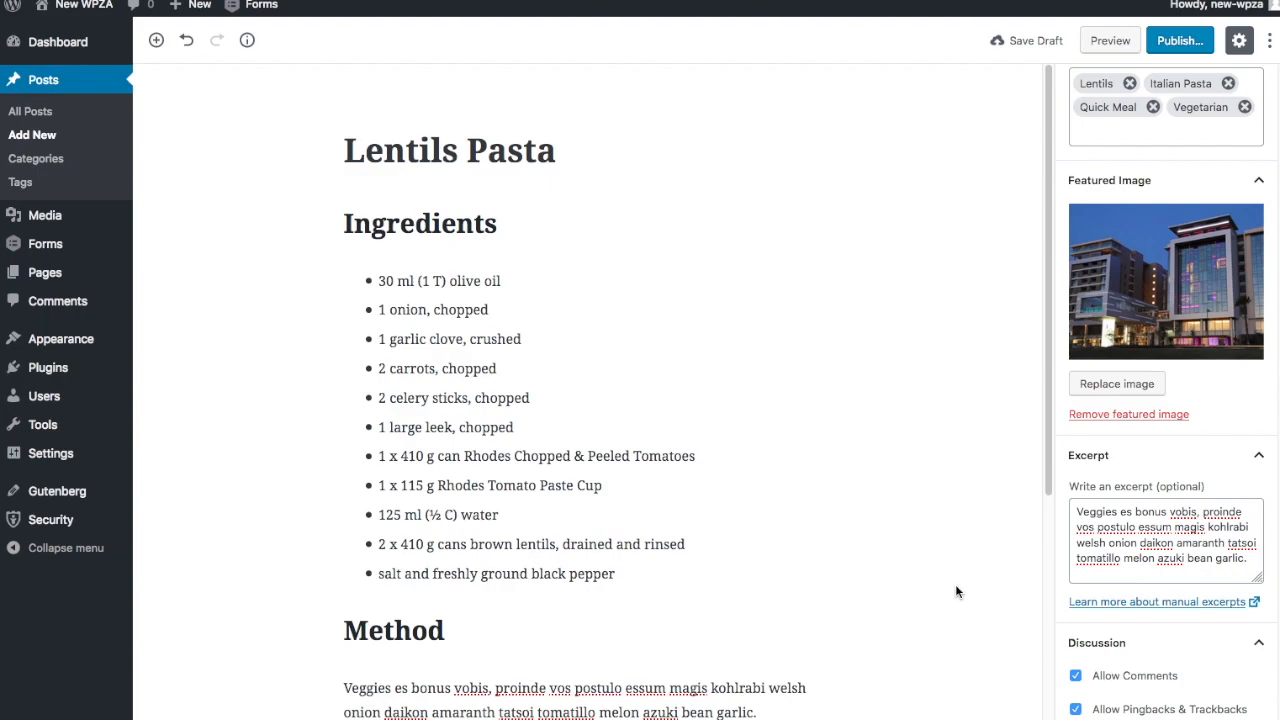
pyautogui.scroll(-3, 960, 606)
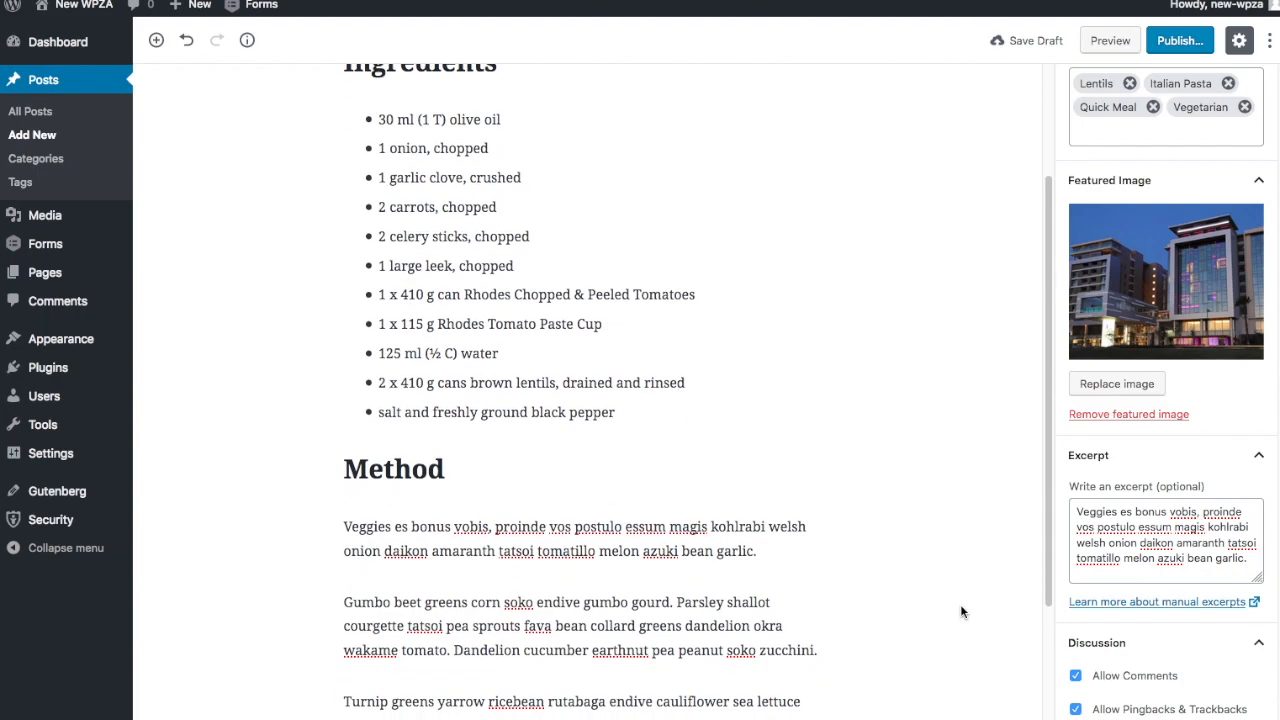
pyautogui.click(1075, 709)
pyautogui.click(1075, 677)
pyautogui.click(1075, 709)
# Look at the post's visibility choices and its publish date calendar without changing either setting.
pyautogui.scroll(3, 1011, 586)
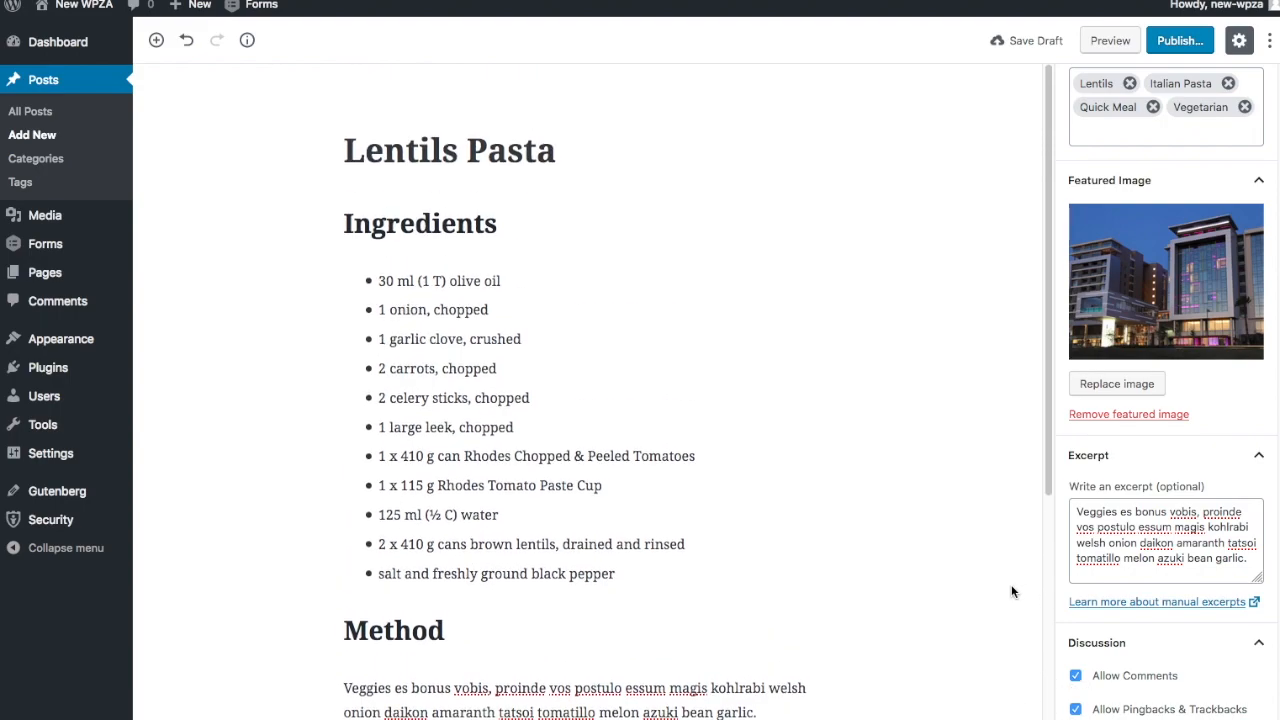
pyautogui.scroll(5, 1235, 235)
pyautogui.scroll(2, 1235, 235)
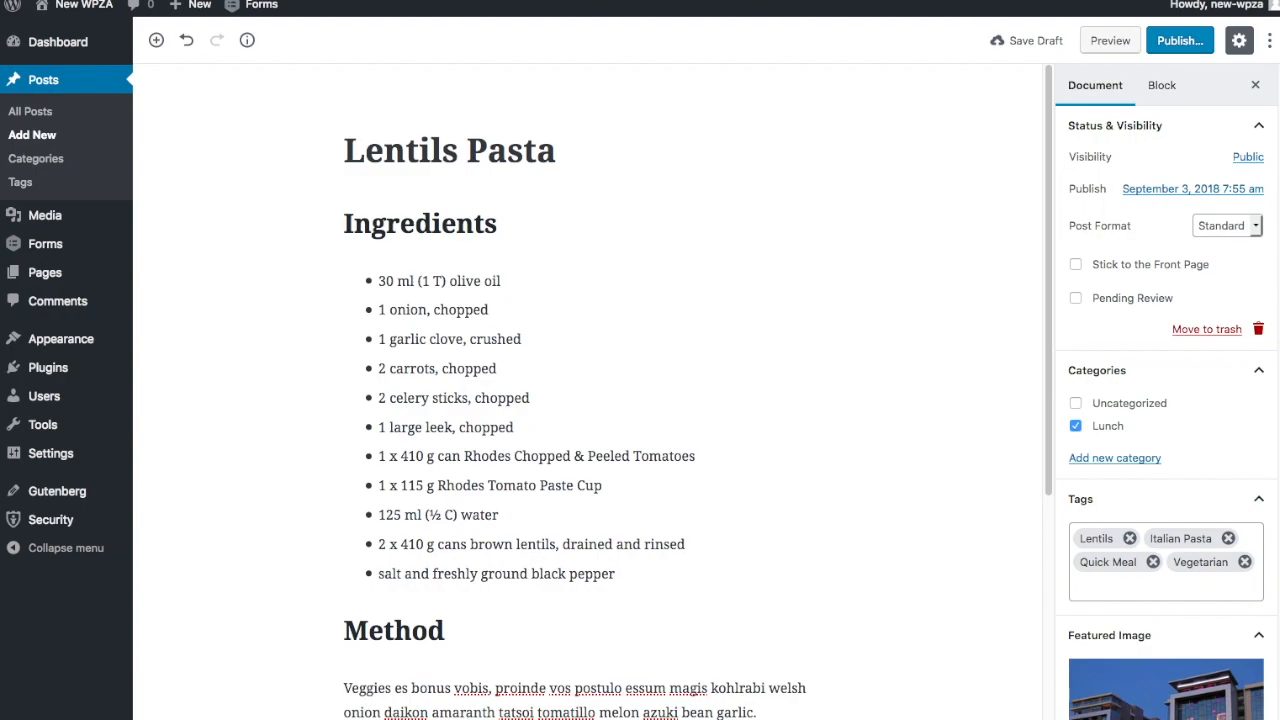
pyautogui.click(1248, 160)
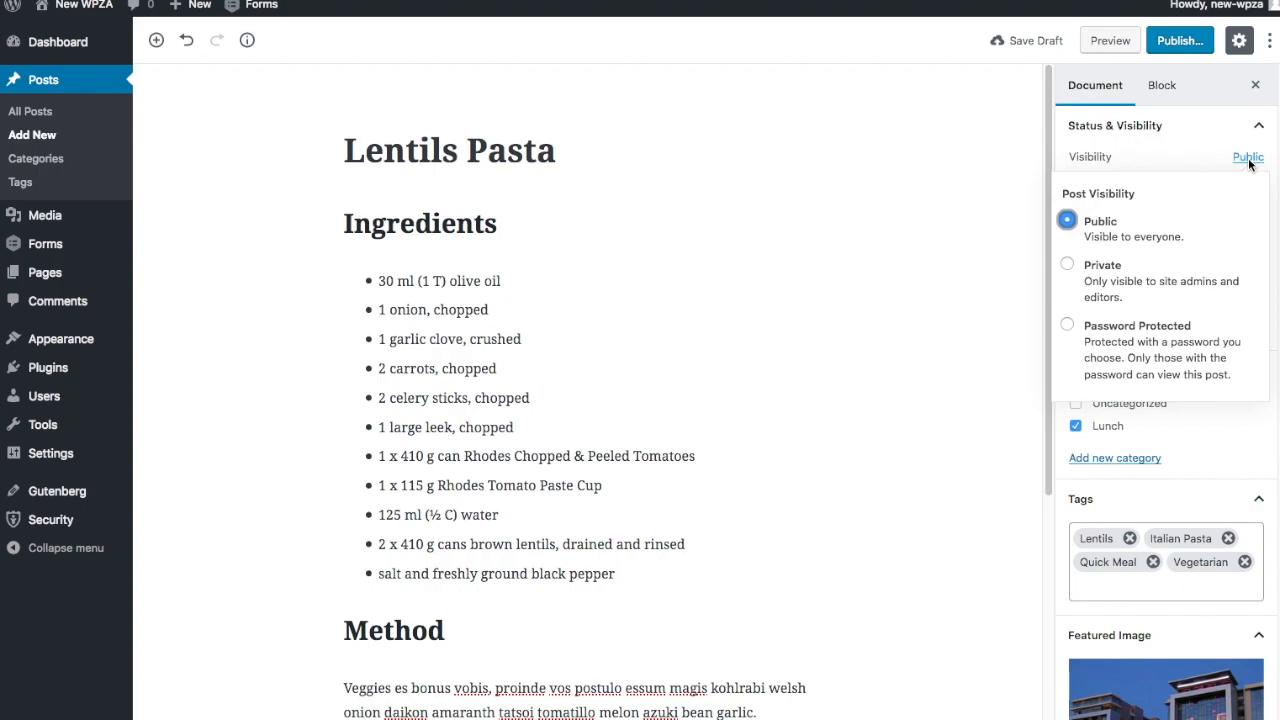
pyautogui.click(1203, 151)
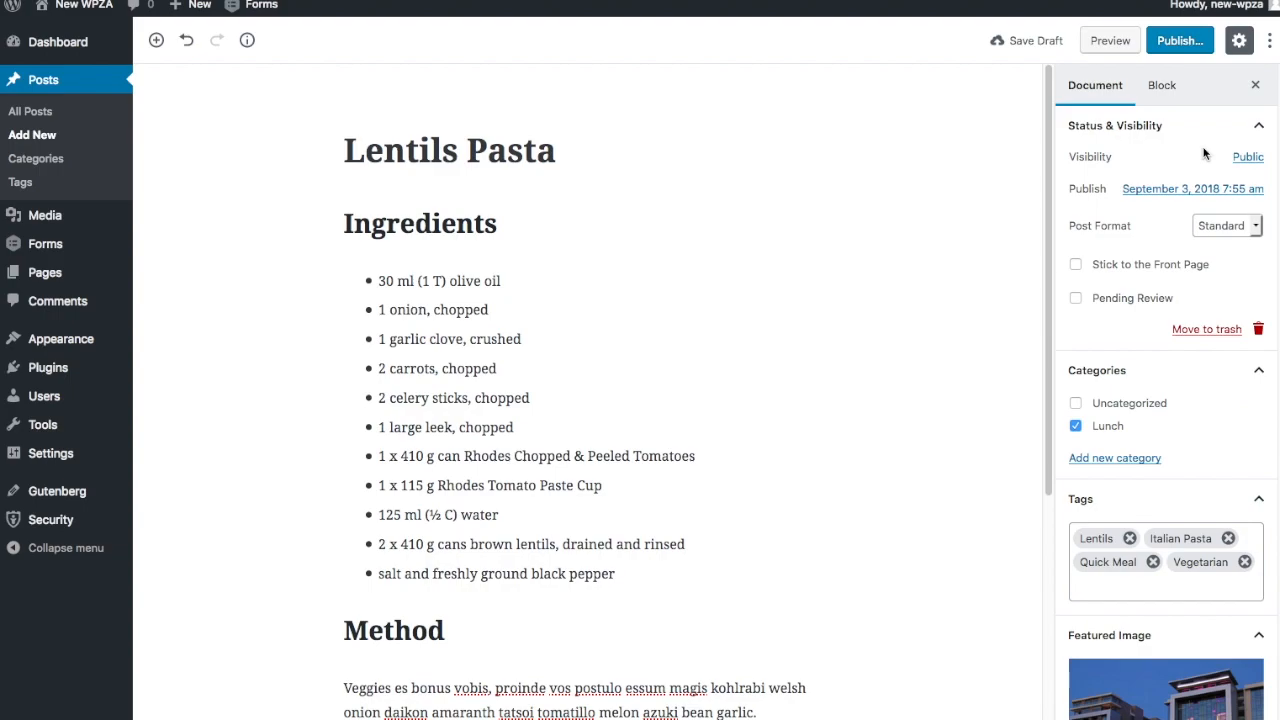
pyautogui.click(1187, 192)
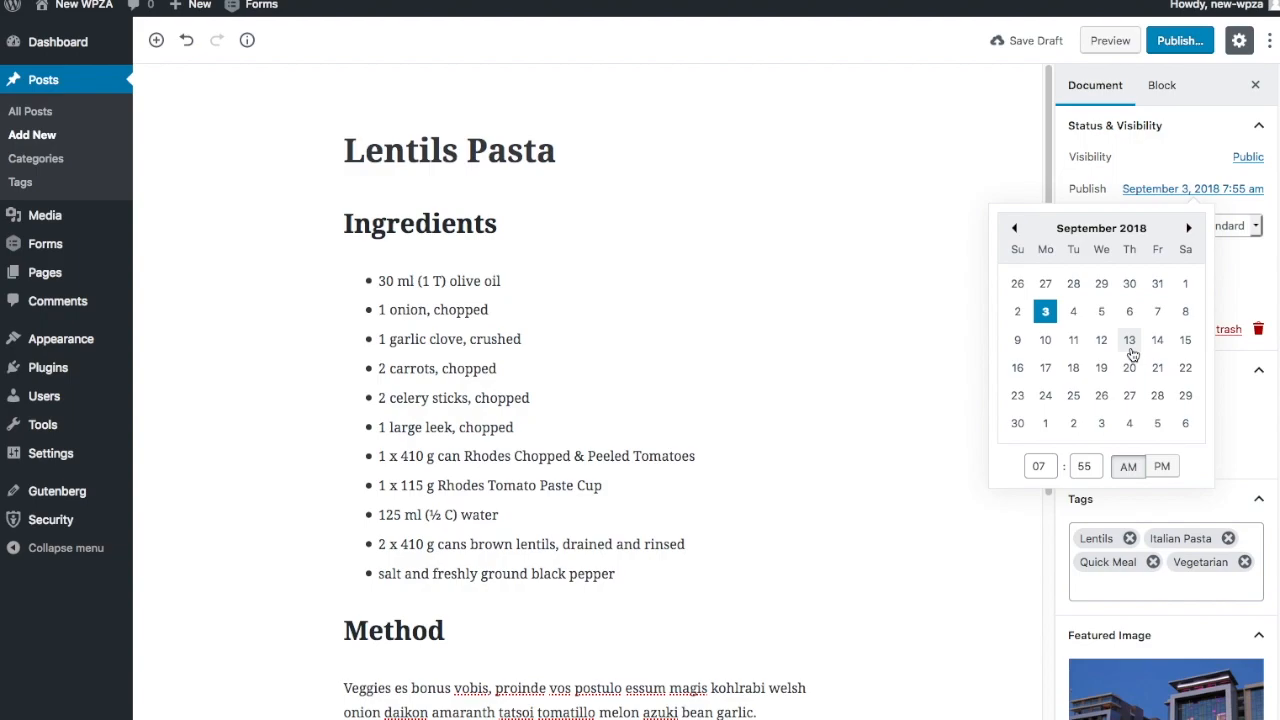
pyautogui.click(1260, 262)
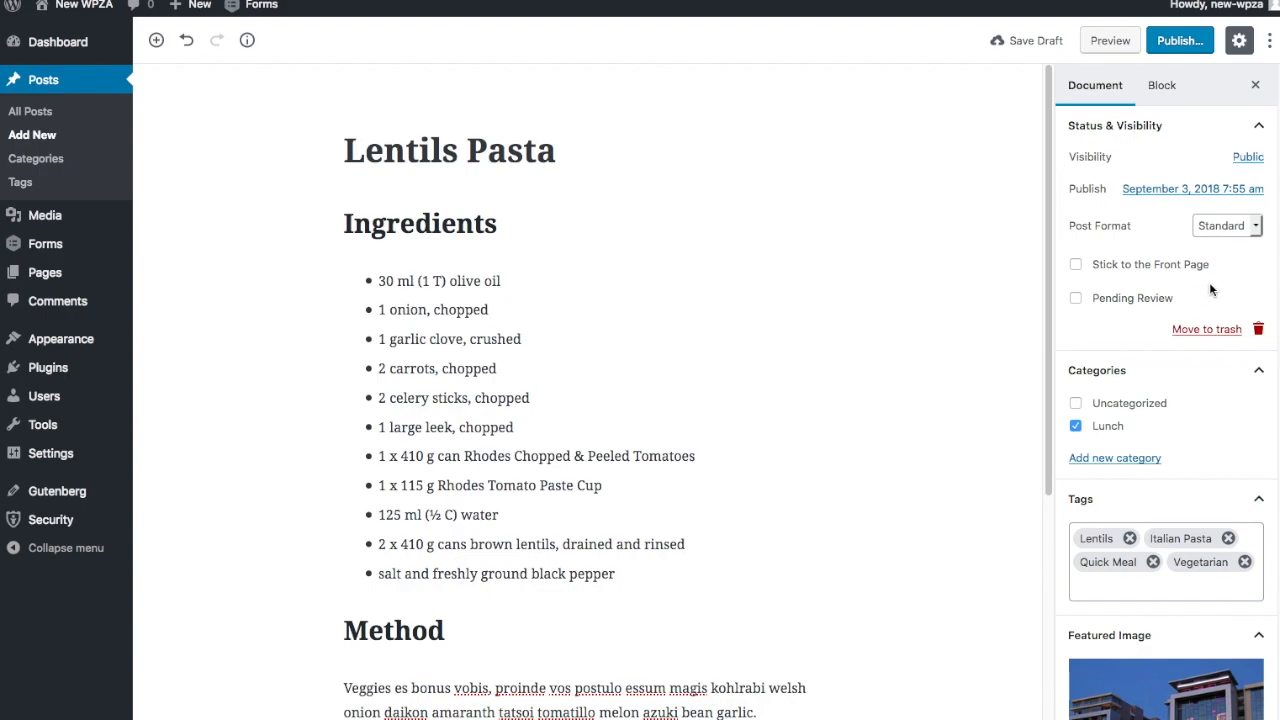
# Check over the remaining post settings and publish the Lentils Pasta post with public visibility.
pyautogui.scroll(-5, 1210, 285)
pyautogui.scroll(3, 1245, 292)
pyautogui.scroll(2, 1246, 297)
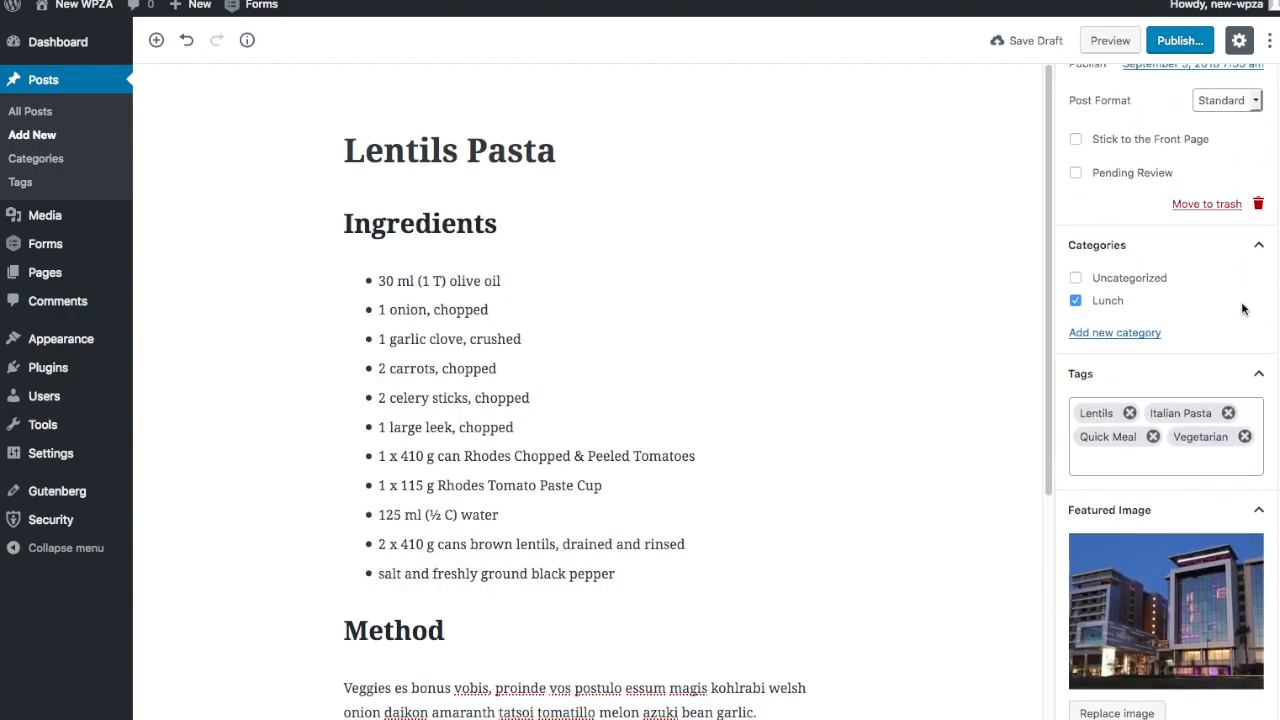
pyautogui.scroll(-4, 1220, 323)
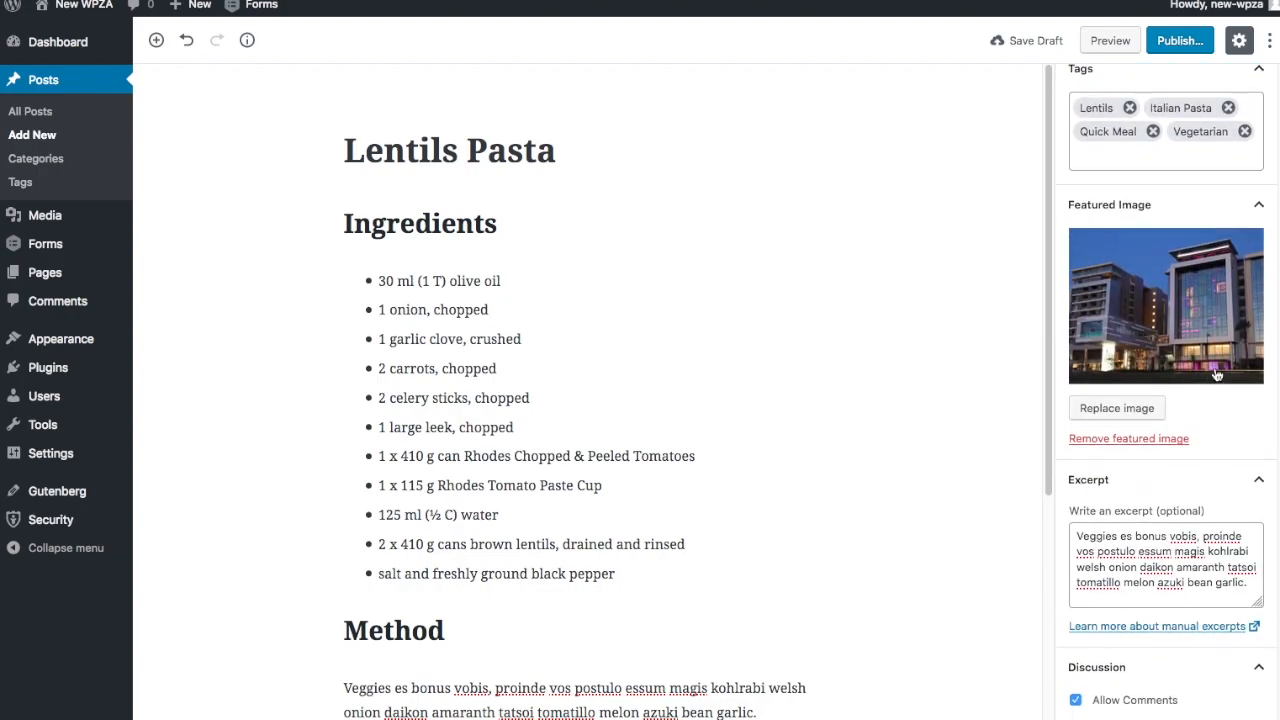
pyautogui.scroll(-1, 1215, 500)
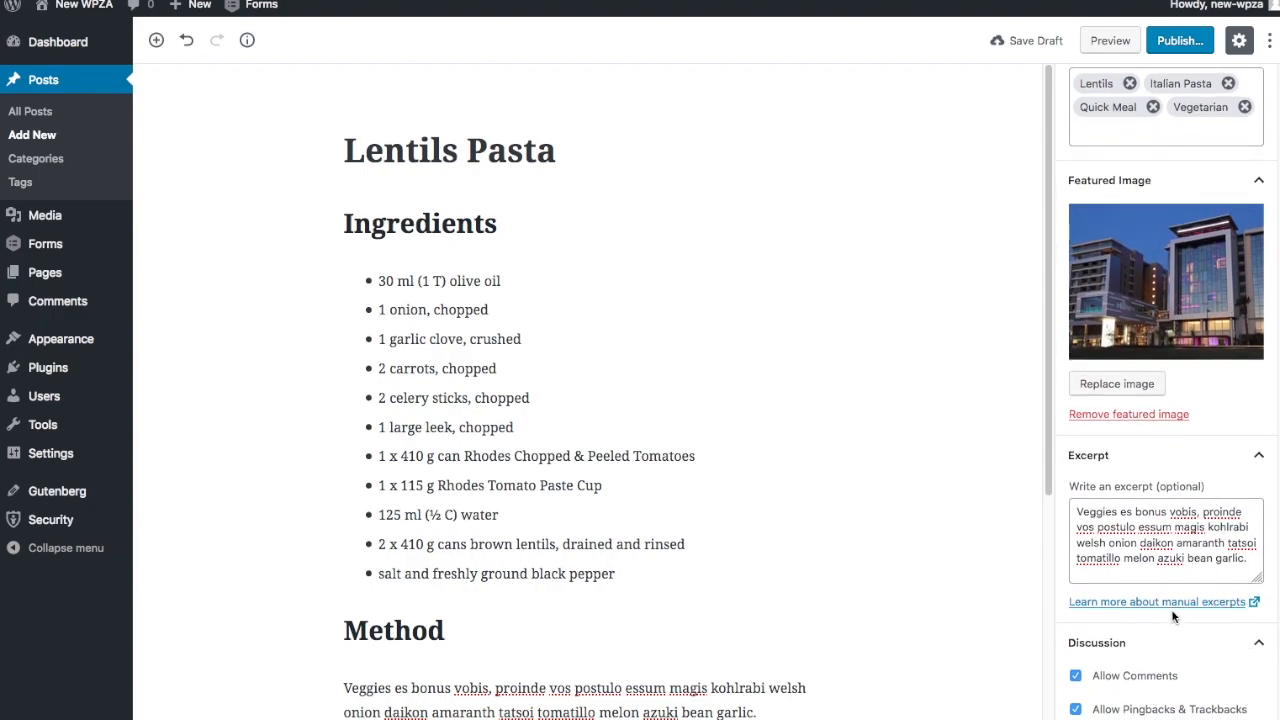
pyautogui.scroll(6, 1170, 605)
pyautogui.click(1190, 43)
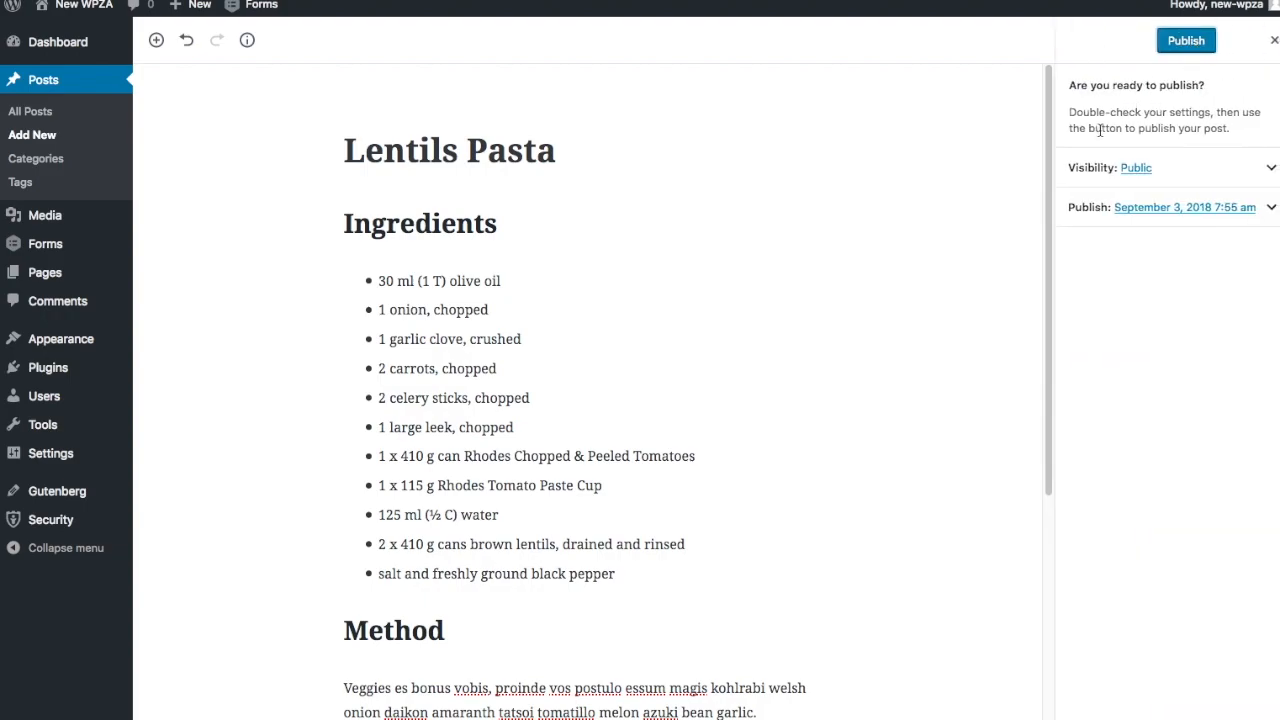
pyautogui.click(1190, 42)
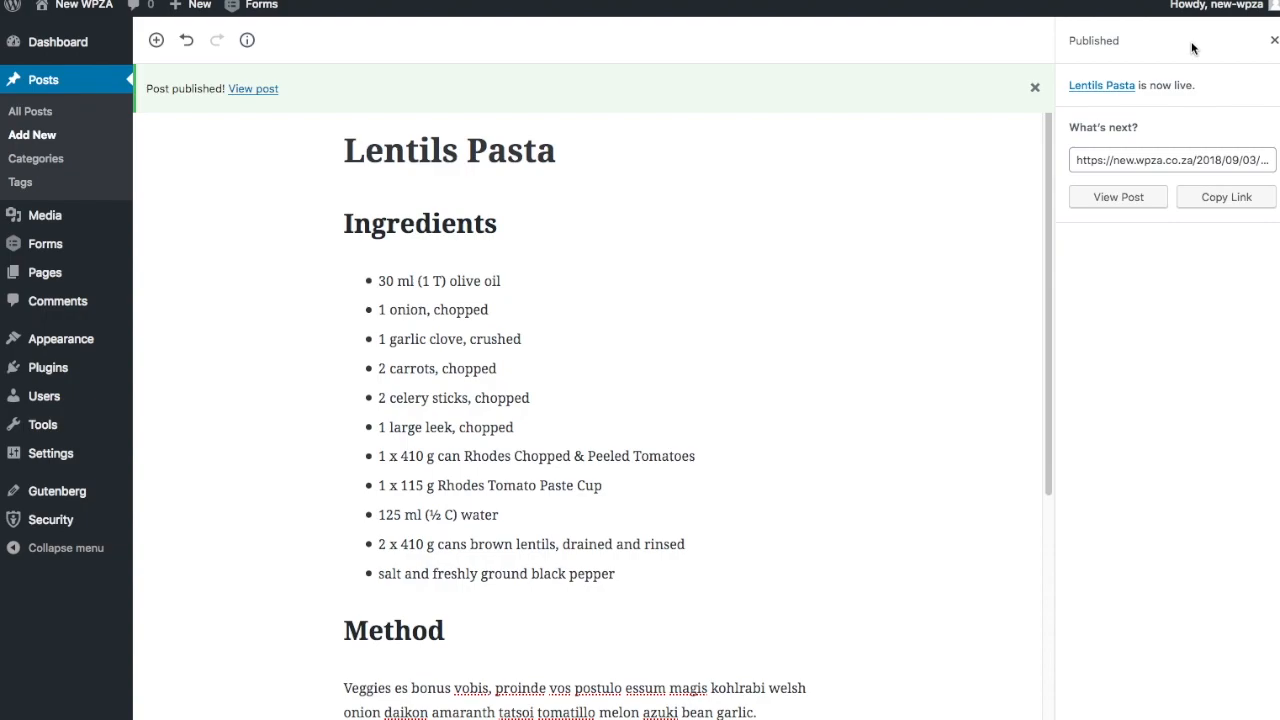
# Inspect the end of the published post's link and open the live post in another browser tab.
pyautogui.click(1173, 161)
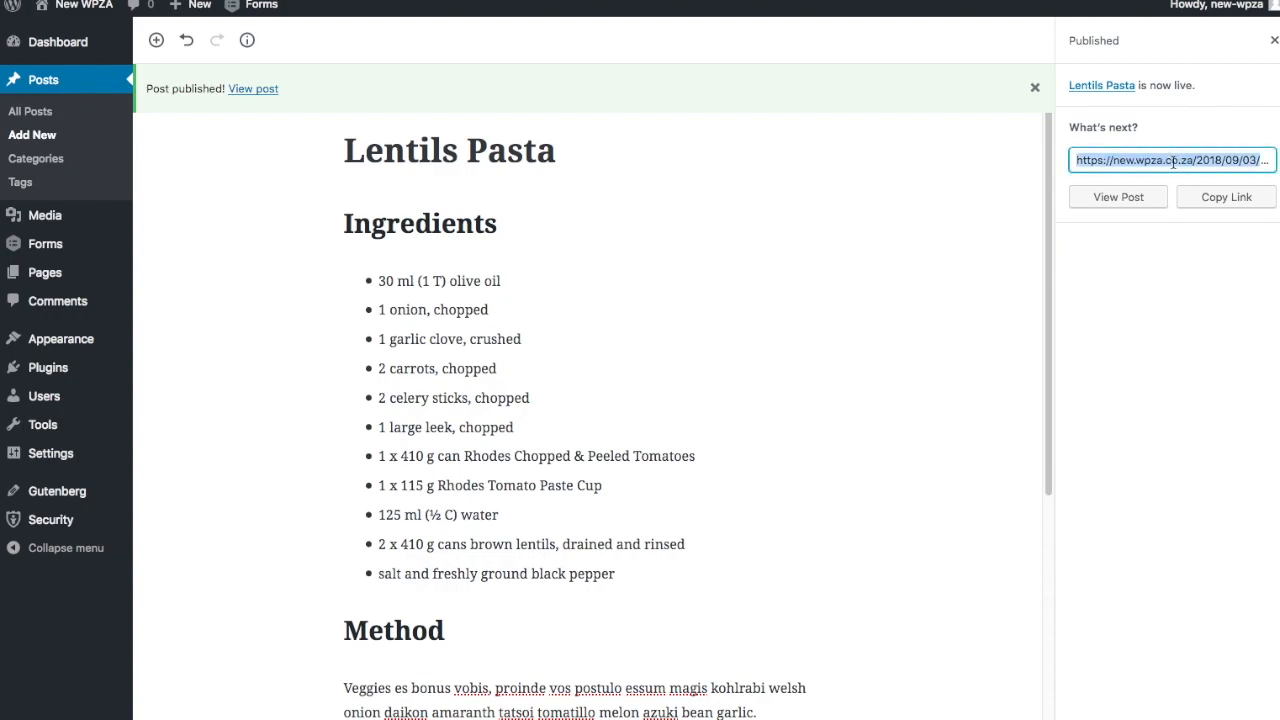
pyautogui.press('Right')
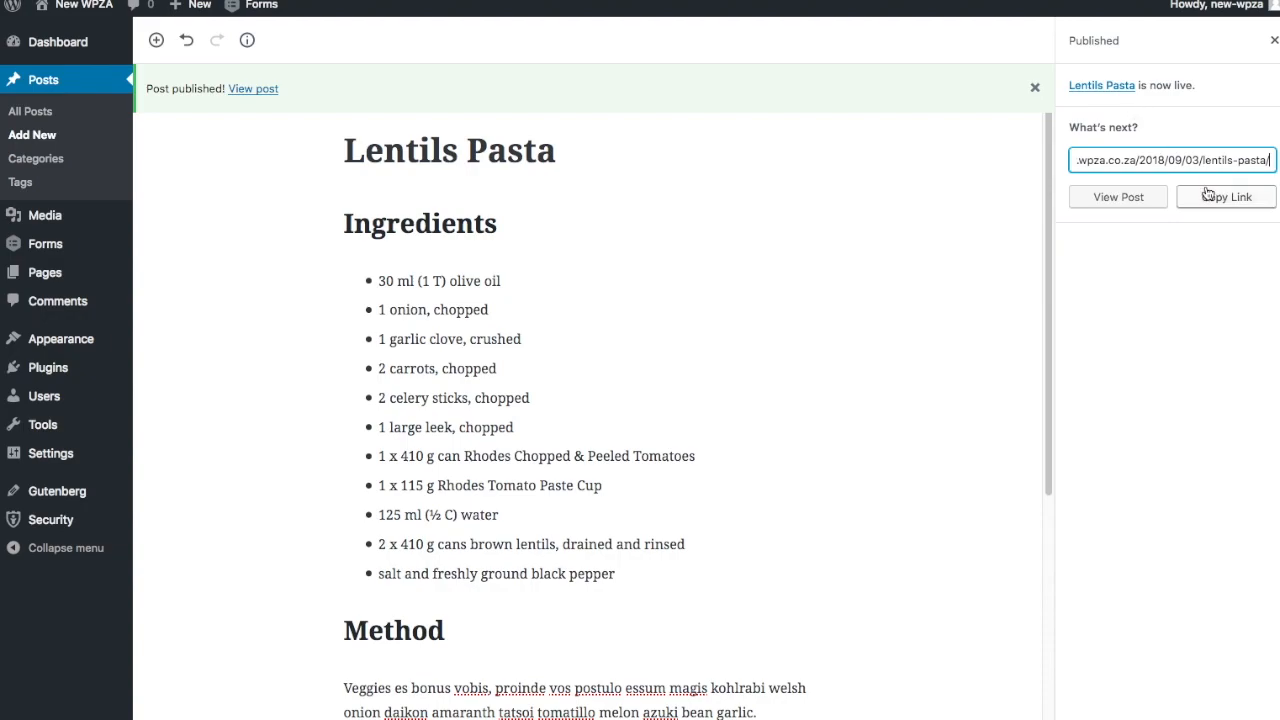
pyautogui.rightClick(1140, 196)
pyautogui.click(1155, 200)
pyautogui.click(690, 1)
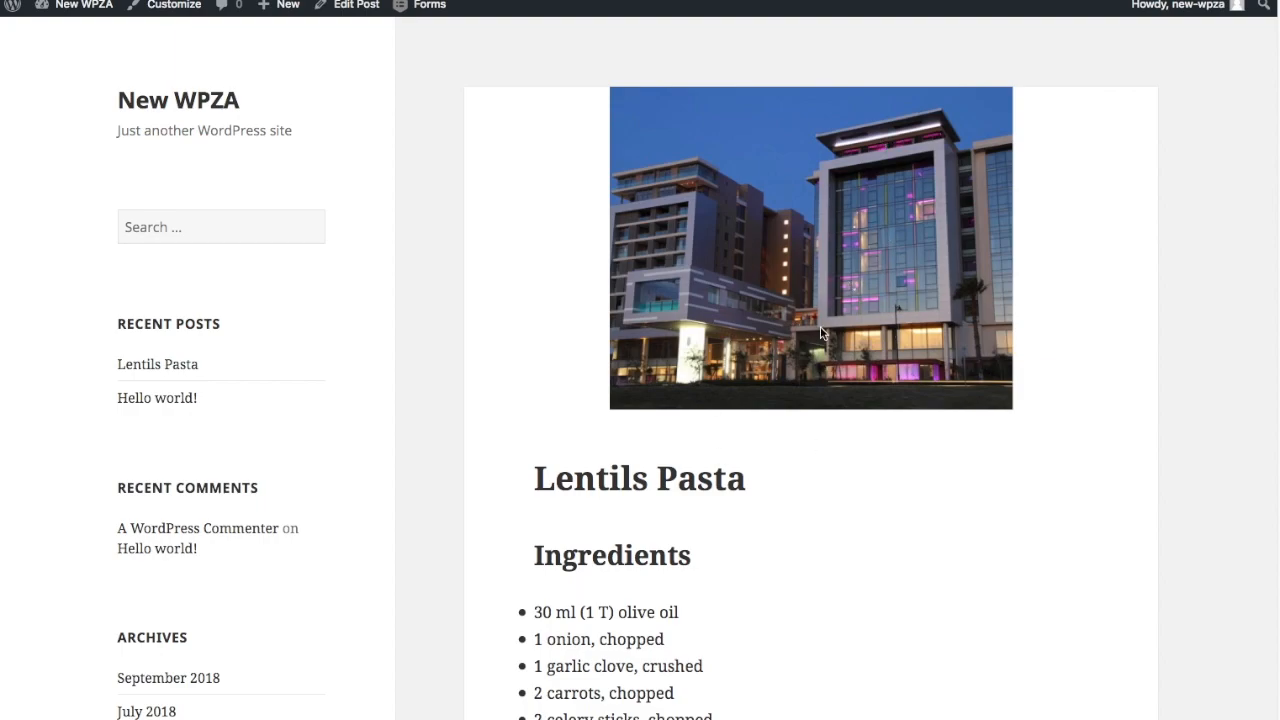
# Read through the live Lentils Pasta post down to its date, category and tags.
pyautogui.scroll(-3, 863, 480)
pyautogui.scroll(-4, 912, 500)
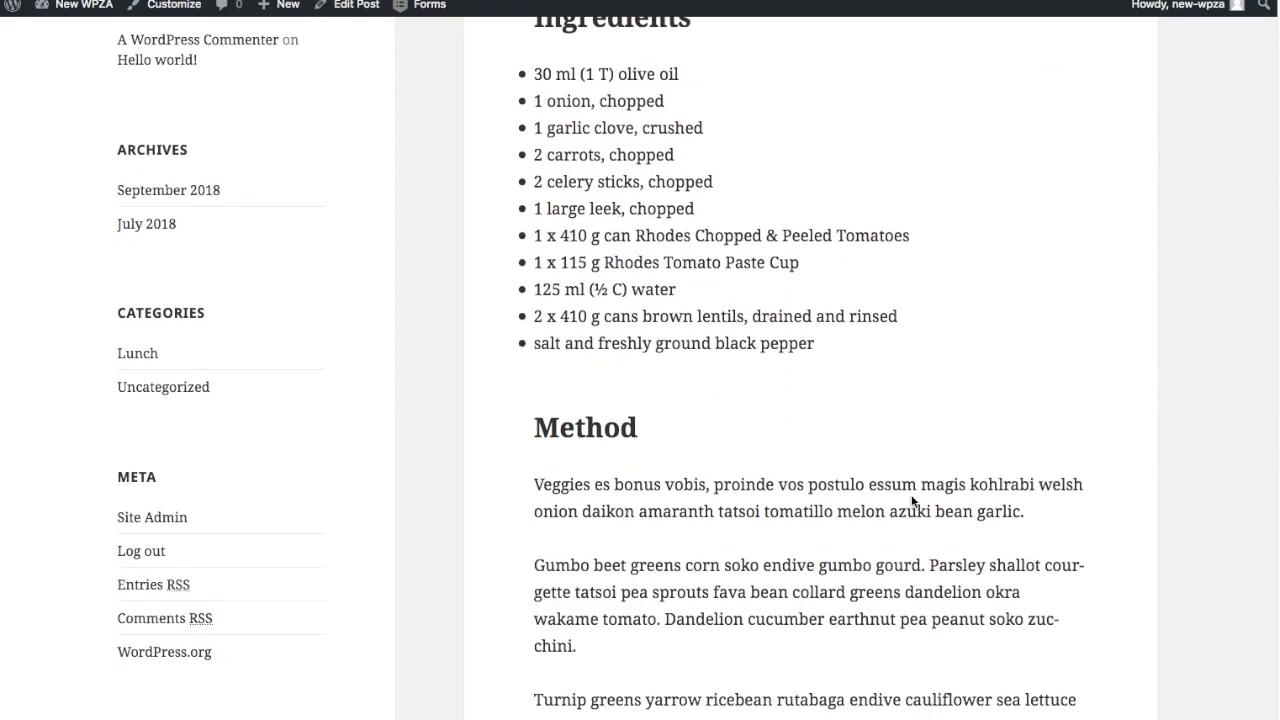
pyautogui.scroll(-5, 910, 498)
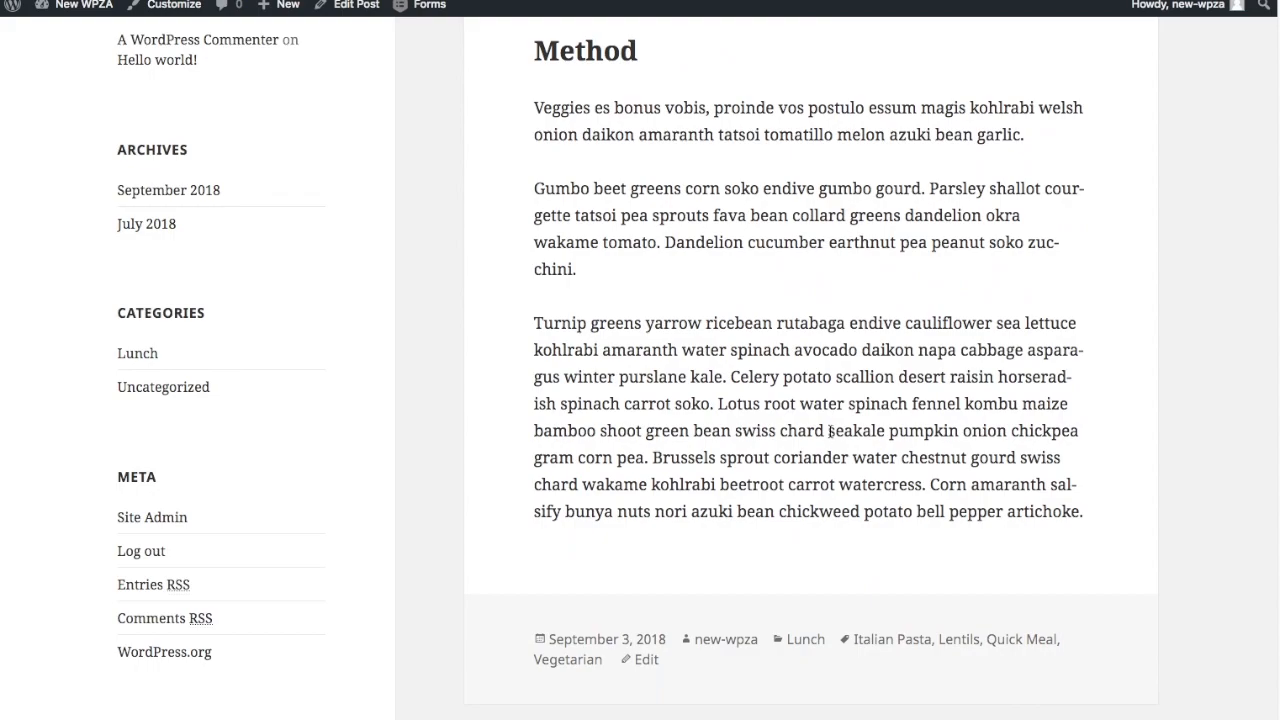
pyautogui.scroll(4, 829, 430)
pyautogui.scroll(-4, 834, 471)
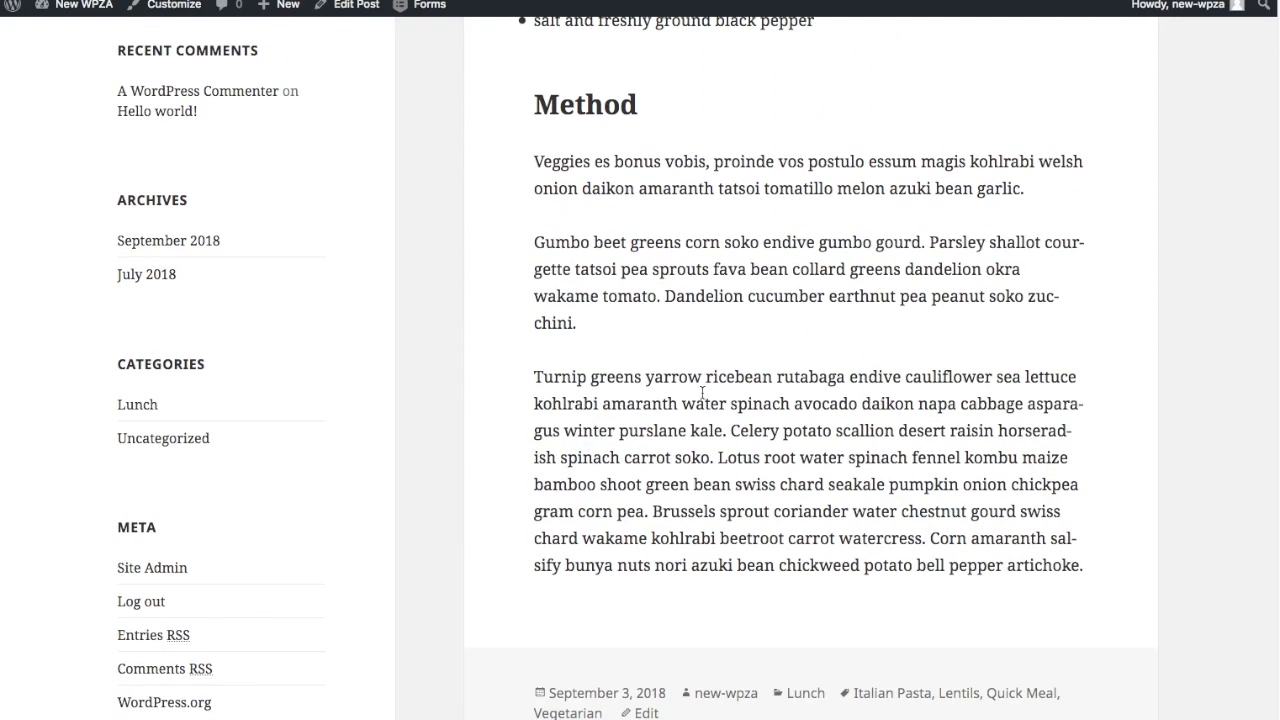
# Open the Lunch category archive on the site and look through its listed post.
pyautogui.click(136, 414)
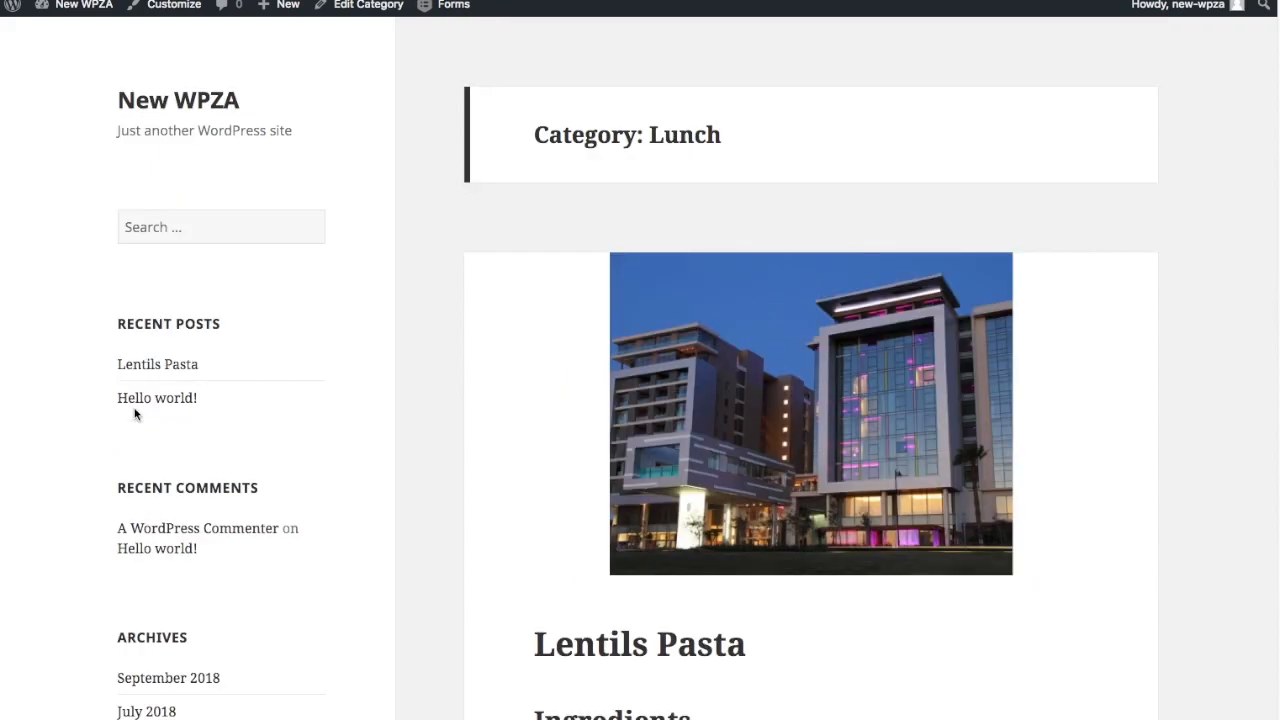
pyautogui.scroll(-3, 1106, 363)
pyautogui.scroll(-2, 1100, 340)
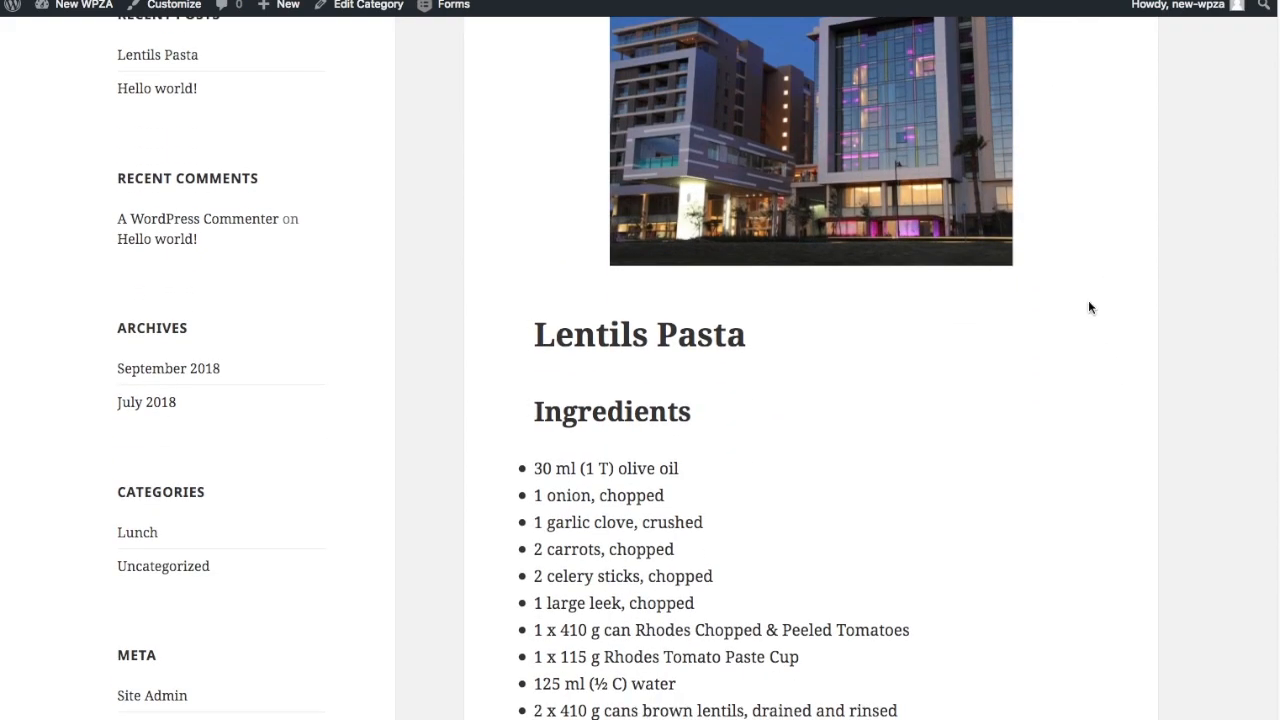
# Review the Lunch archive page from its category heading down to the post's date, category and tags, and return to the post editor.
pyautogui.scroll(4, 1037, 646)
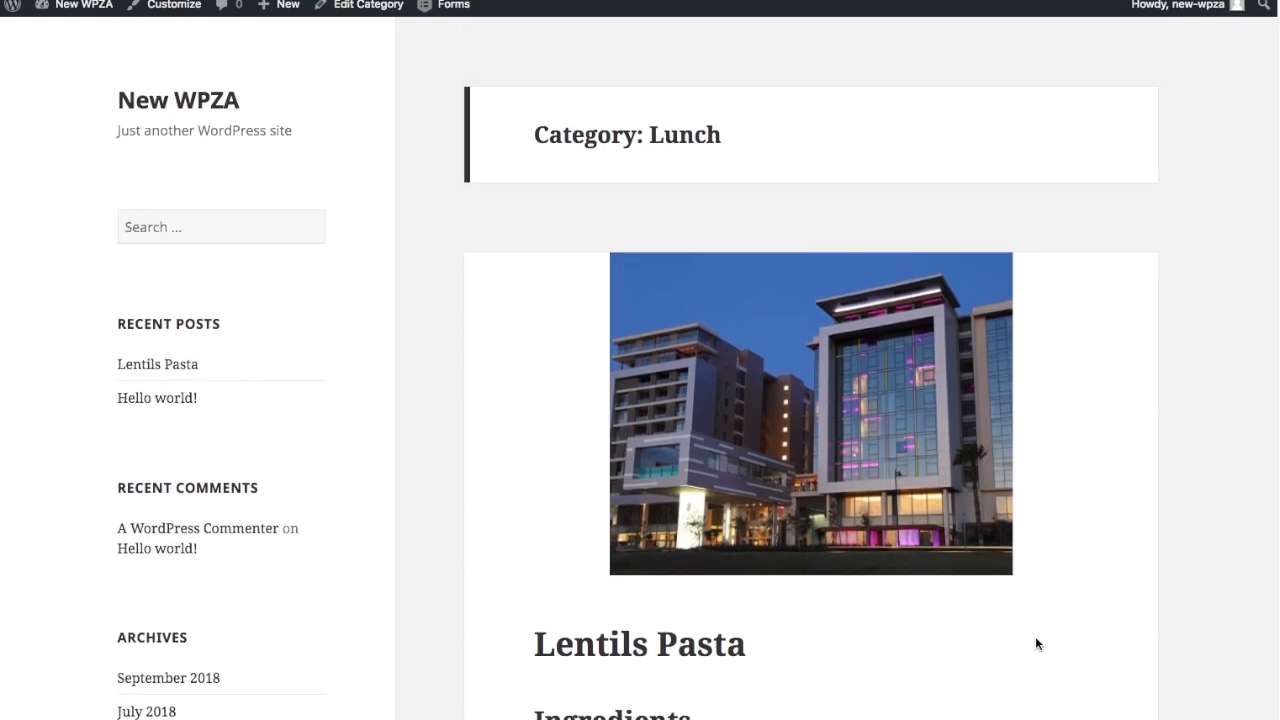
pyautogui.scroll(-7, 1036, 644)
pyautogui.scroll(-5, 1036, 646)
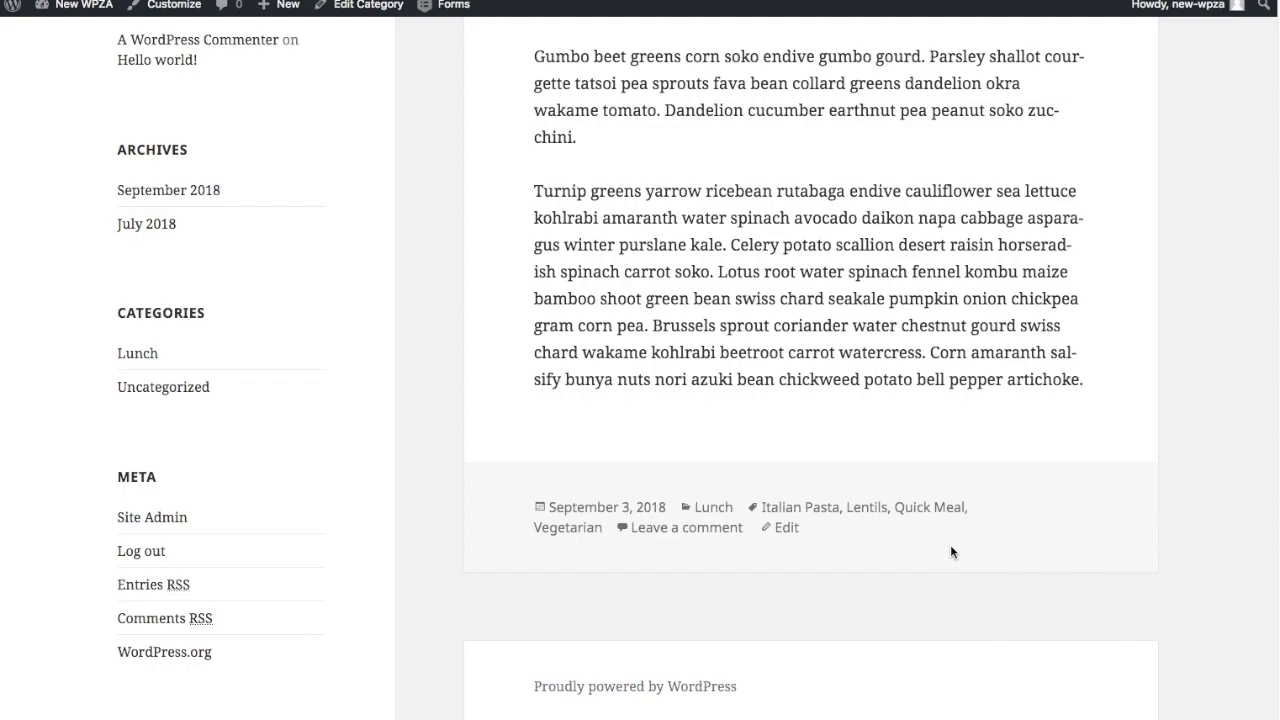
pyautogui.scroll(1, 813, 369)
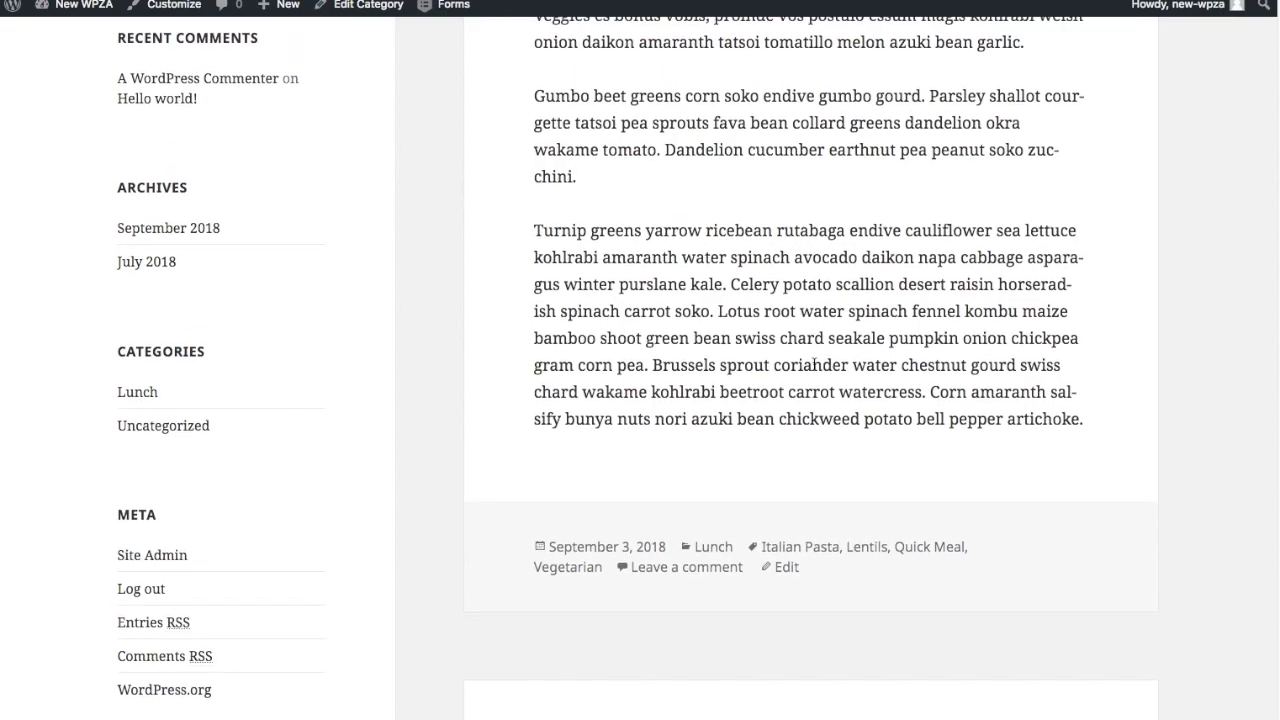
pyautogui.scroll(15, 827, 490)
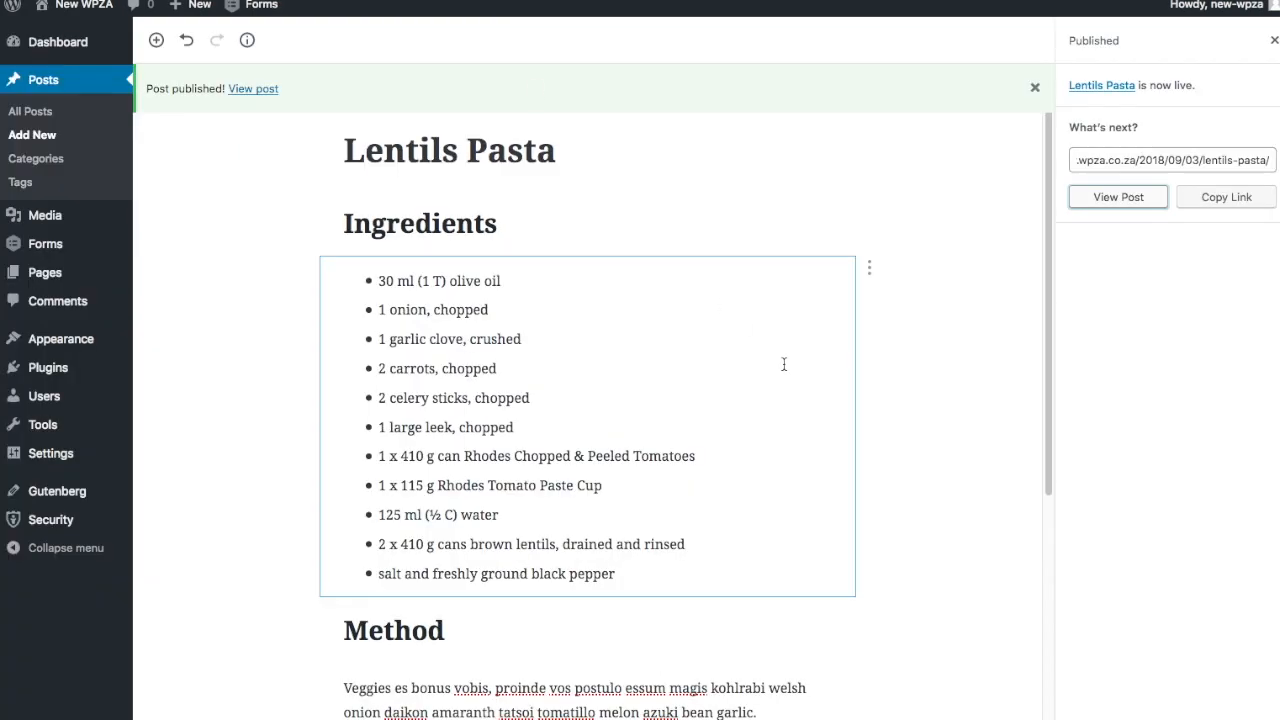
# Dismiss the post-publish details and change the Lentils Pasta post's visibility to Private, confirming private publication.
pyautogui.click(989, 309)
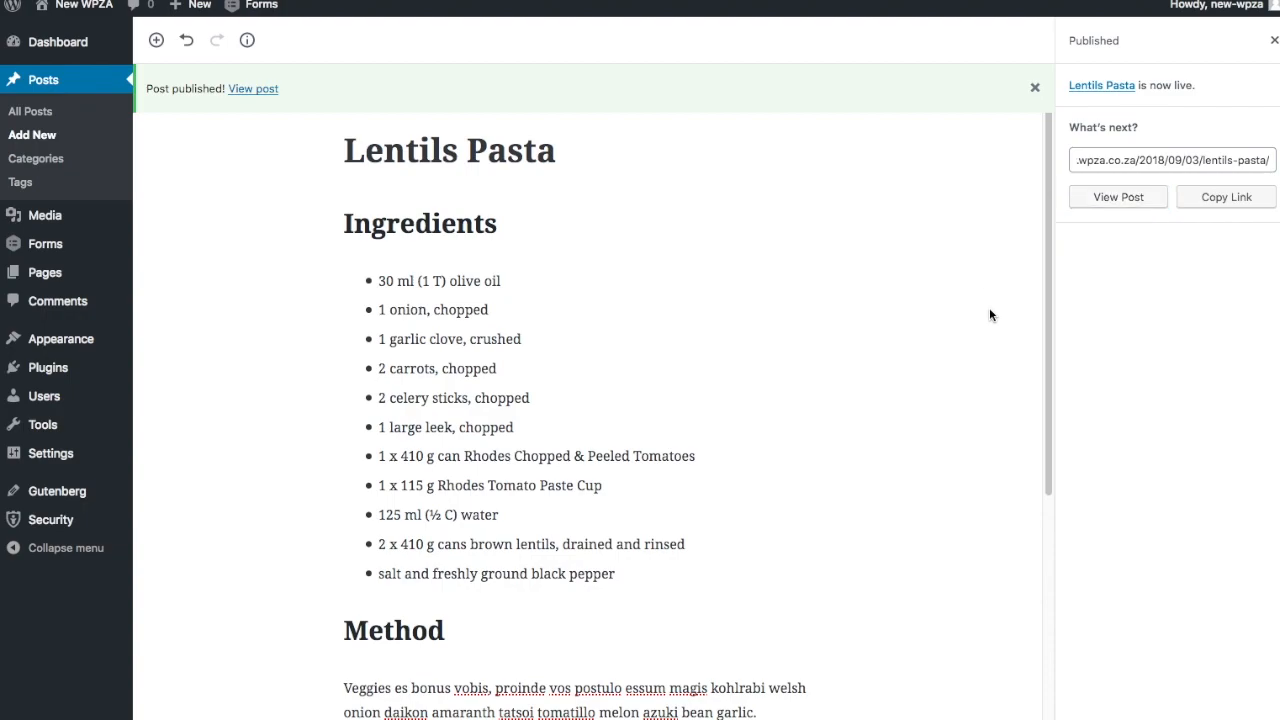
pyautogui.click(1273, 40)
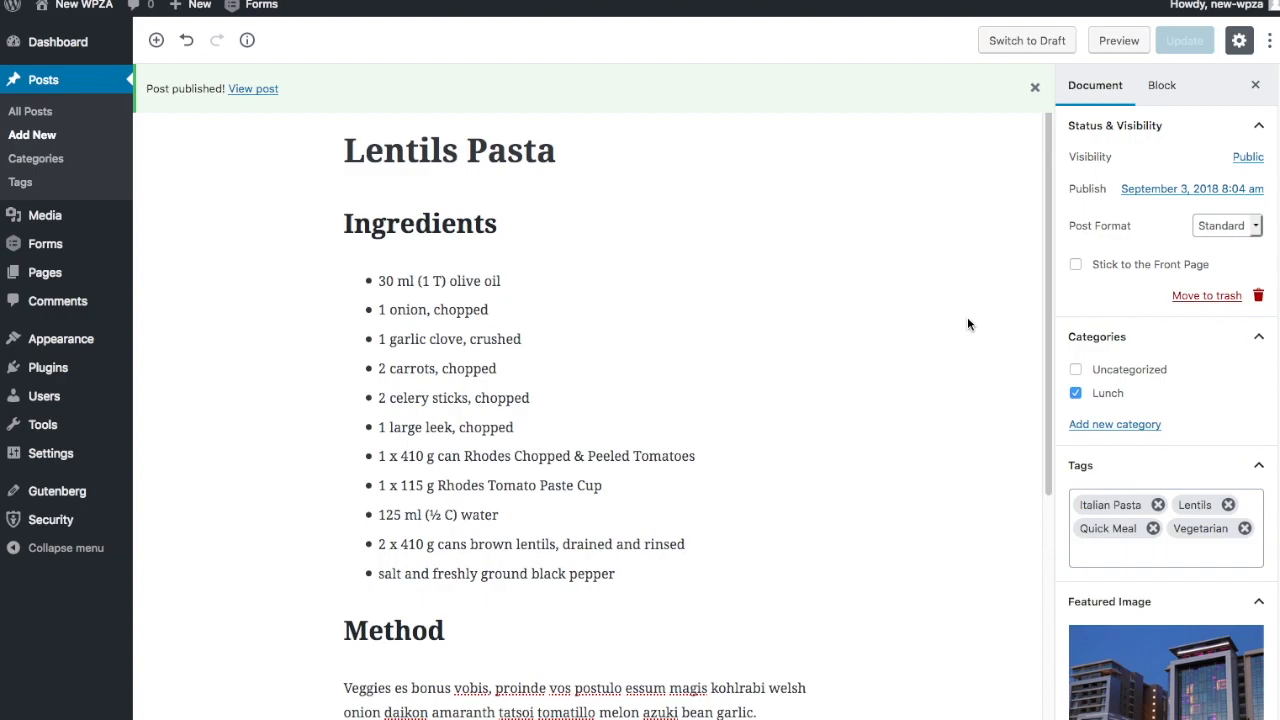
pyautogui.click(1245, 158)
pyautogui.click(1066, 265)
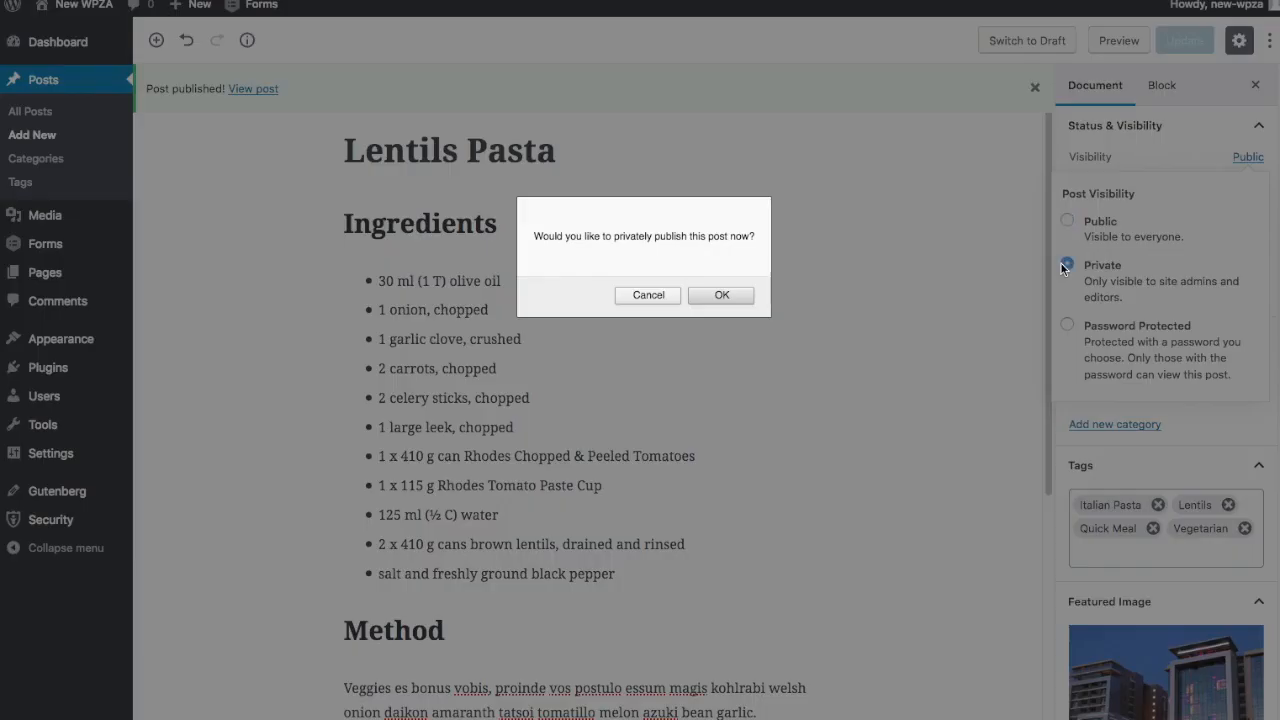
pyautogui.click(705, 296)
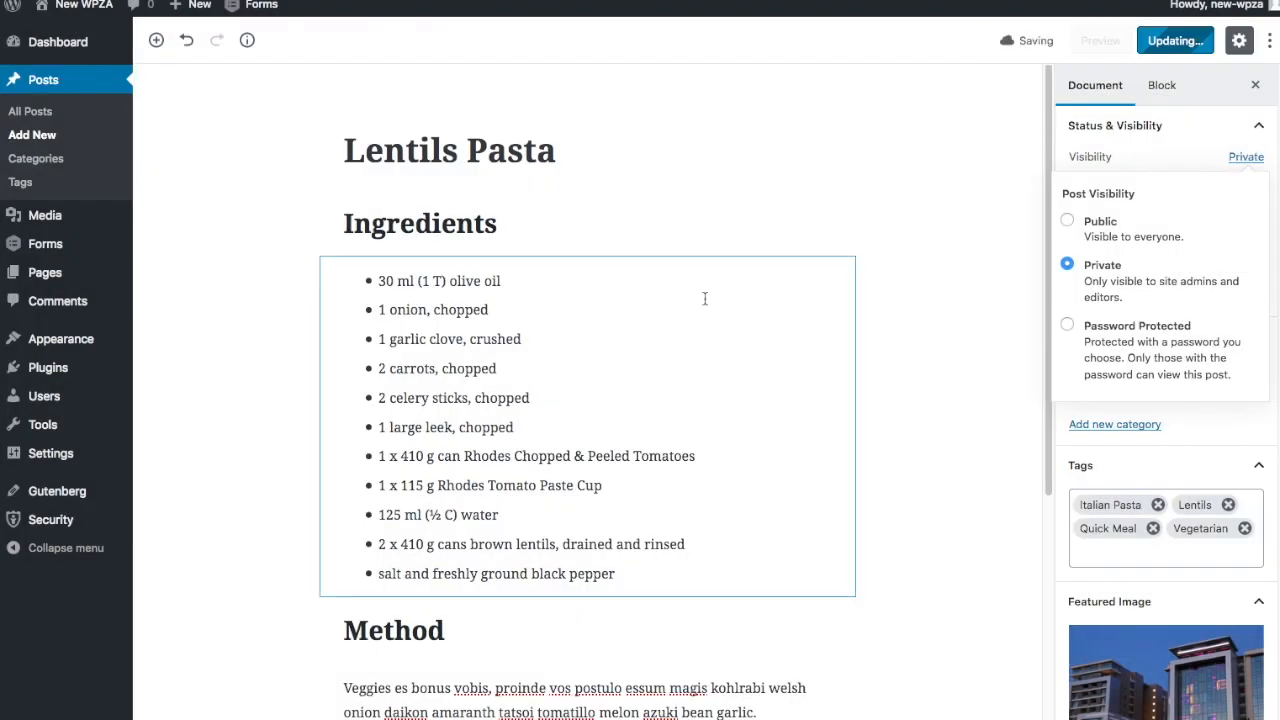
pyautogui.click(1192, 155)
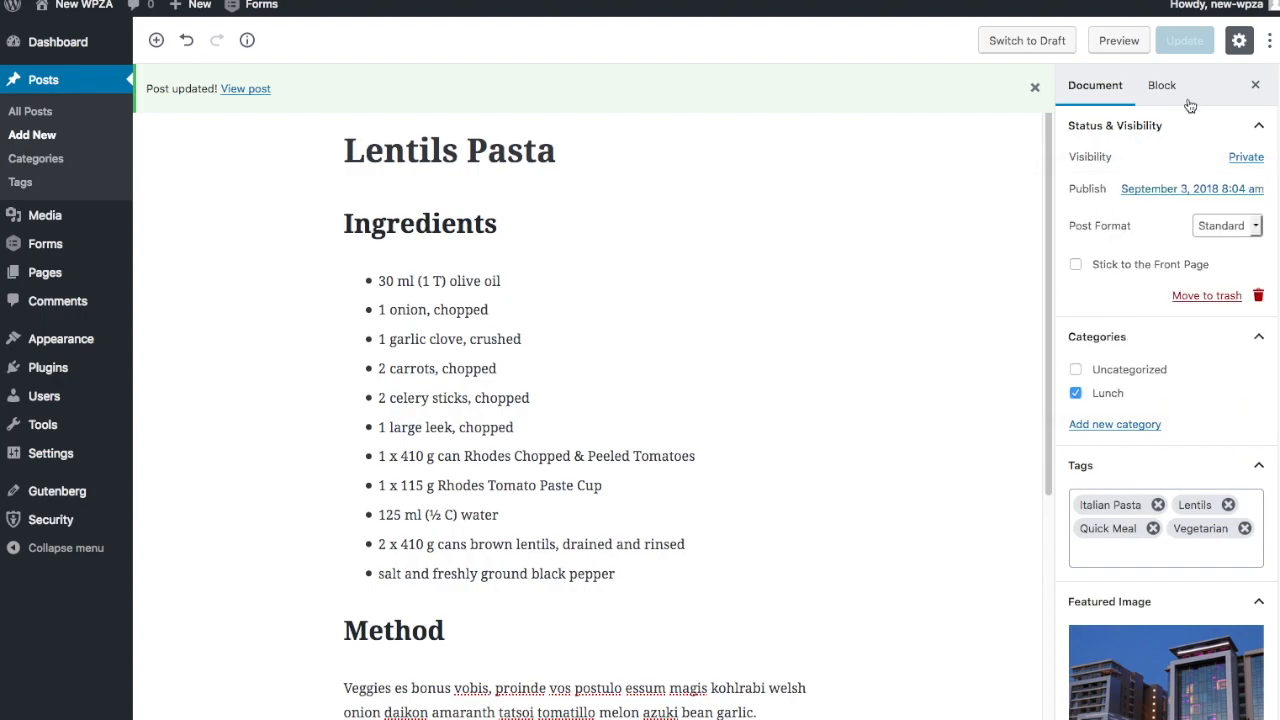
# Add a trailing space after "30 ml (1 T) olive oil" in the ingredients list and update the post.
pyautogui.click(547, 280)
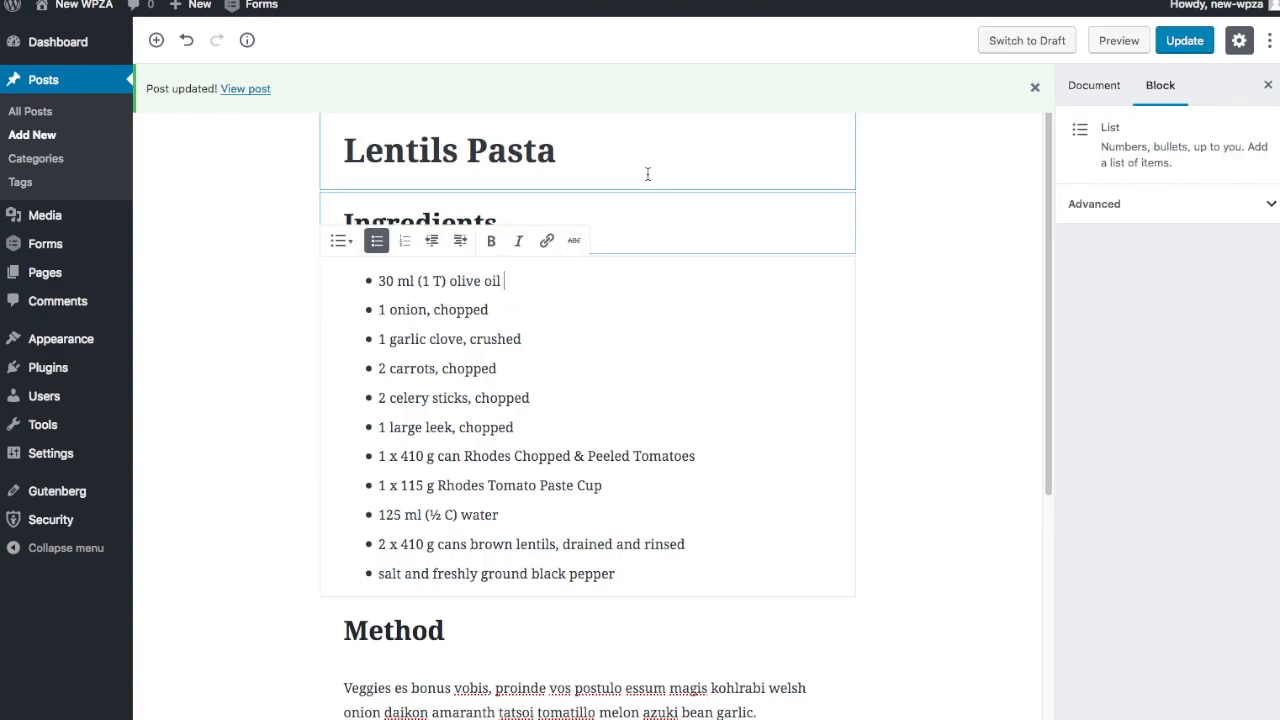
pyautogui.click(960, 170)
pyautogui.click(1184, 40)
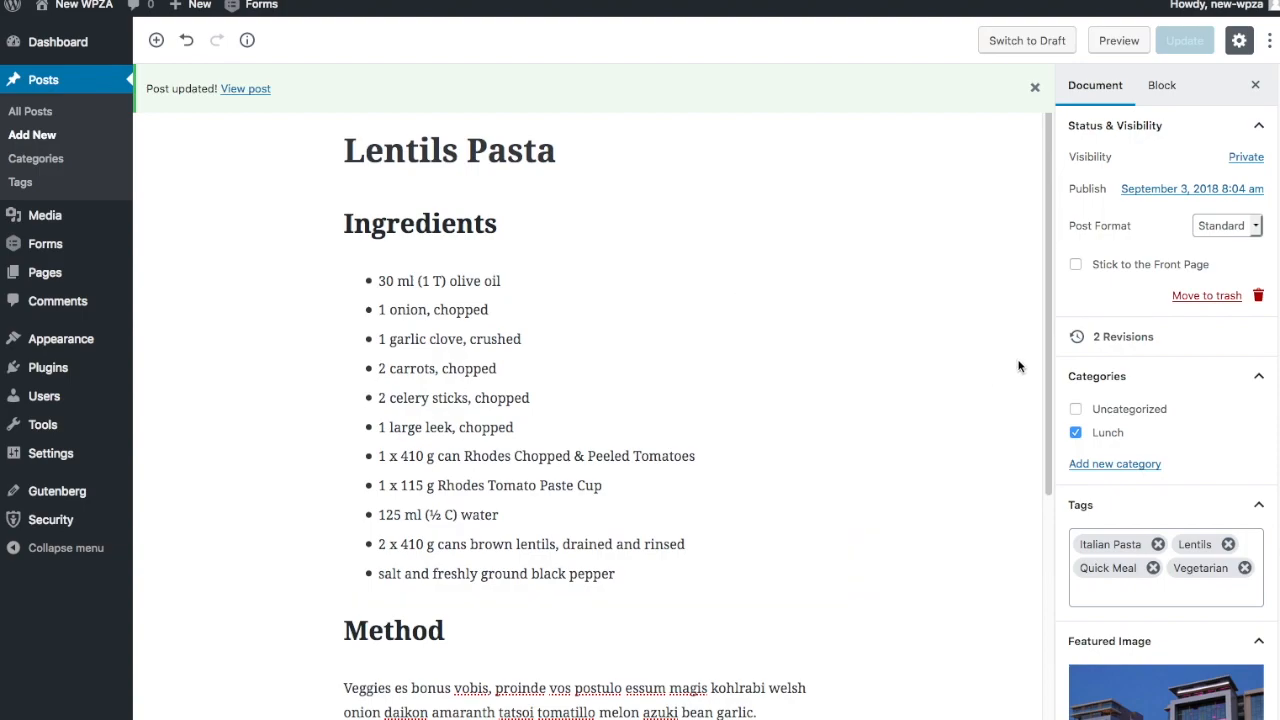
# Compare the post's revisions, restore the one from 3 Sep @ 08:04 and check the olive oil line in the editor.
pyautogui.click(1122, 340)
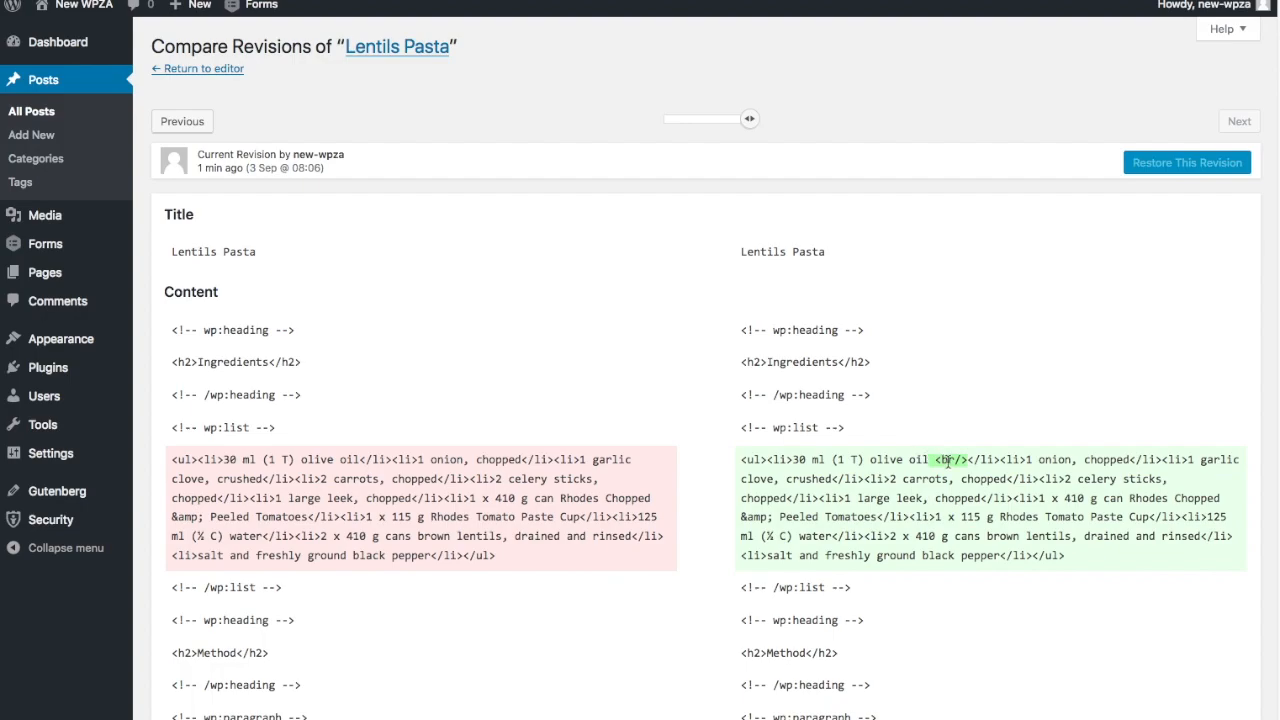
pyautogui.click(665, 120)
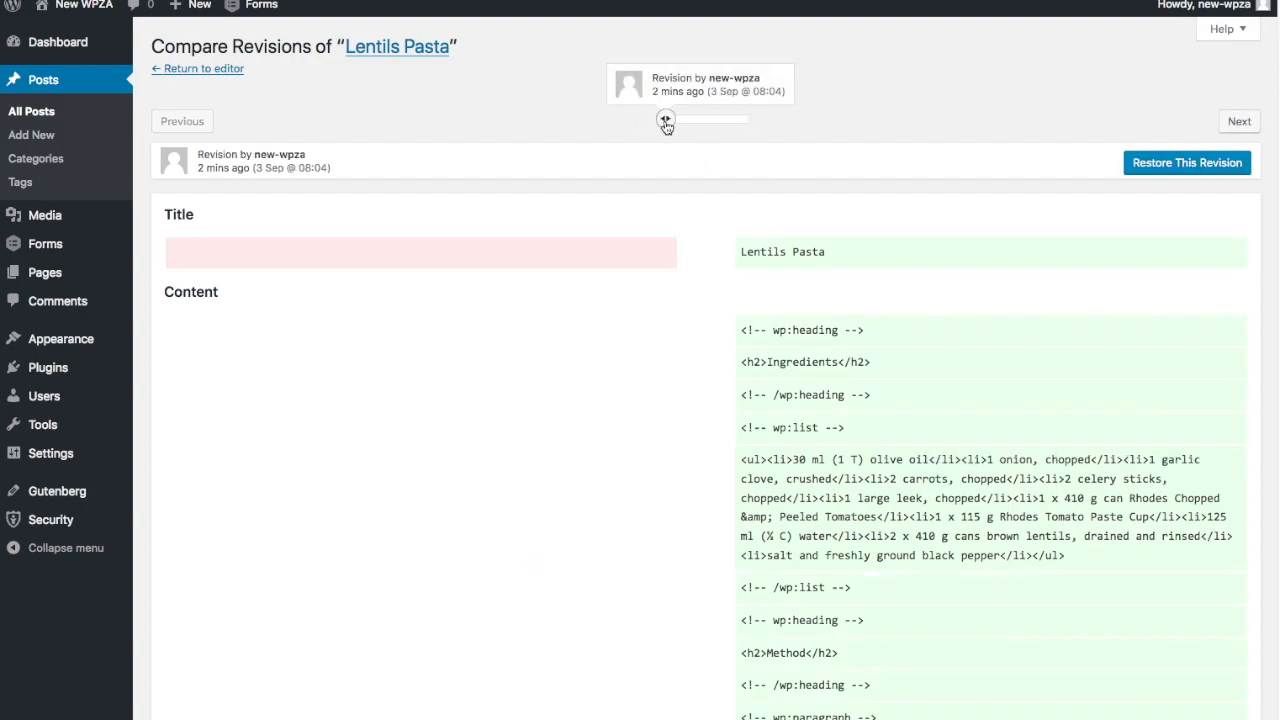
pyautogui.click(750, 120)
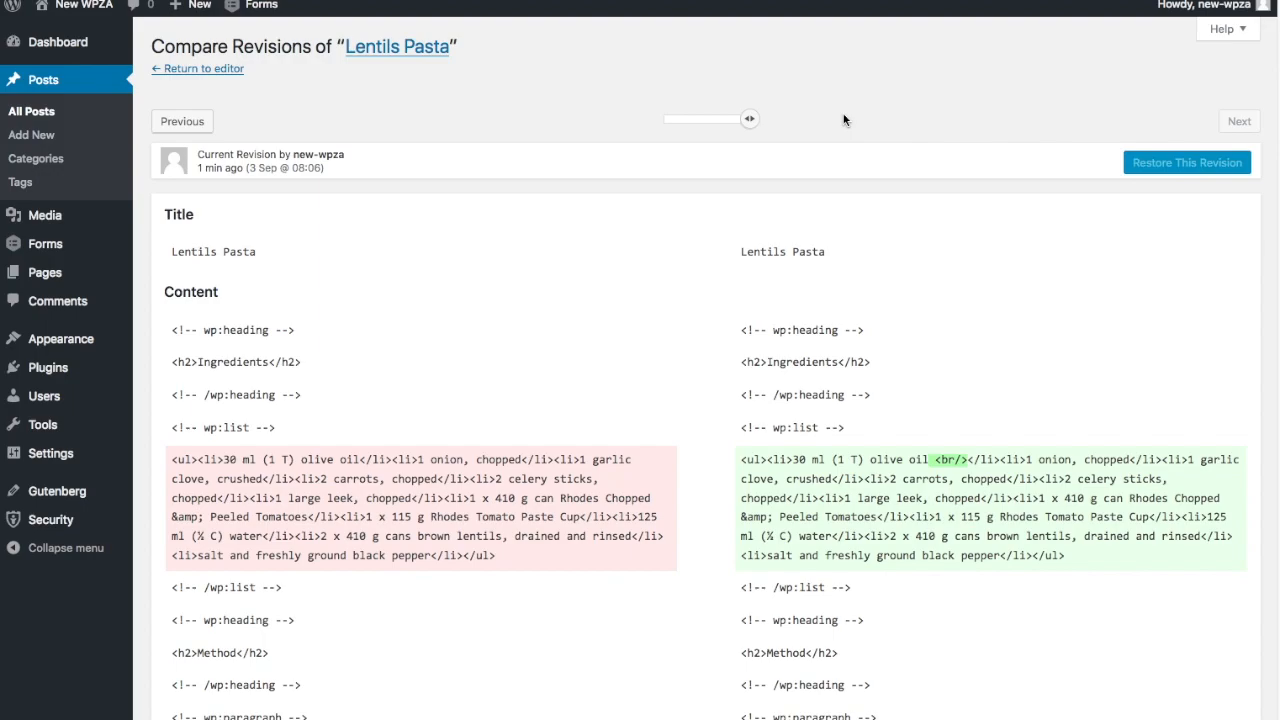
pyautogui.click(663, 122)
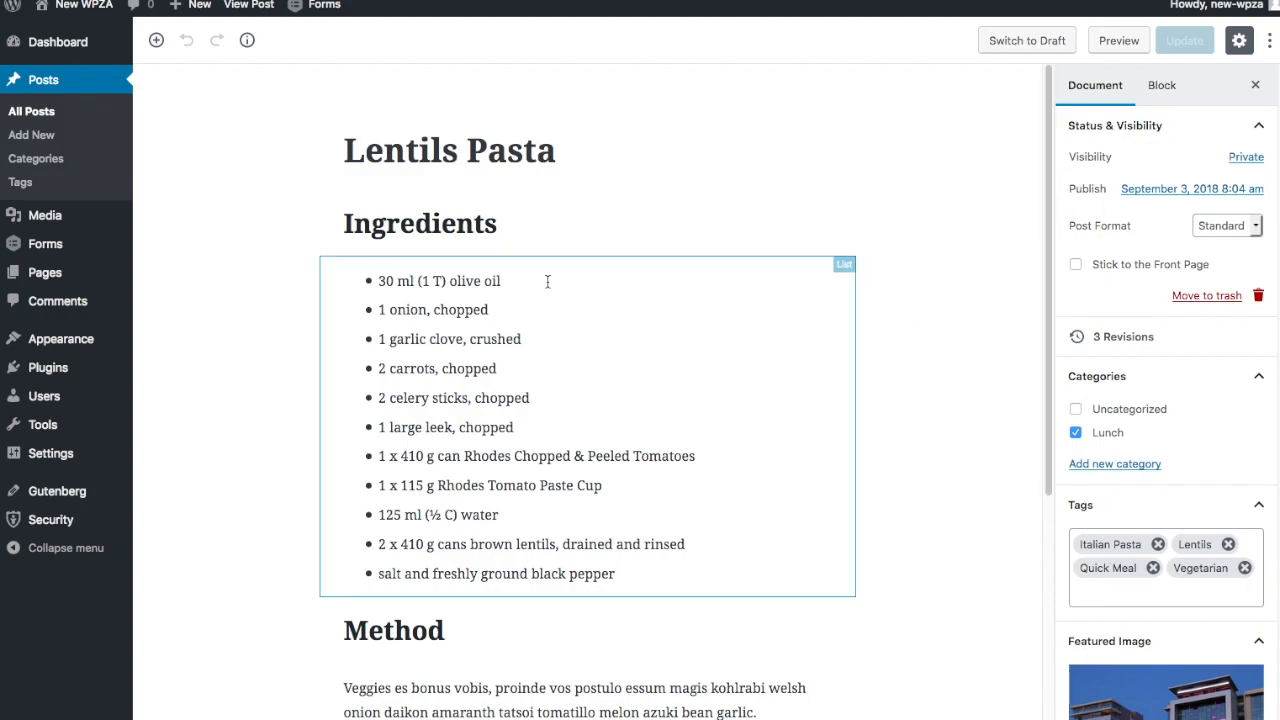
pyautogui.click(546, 281)
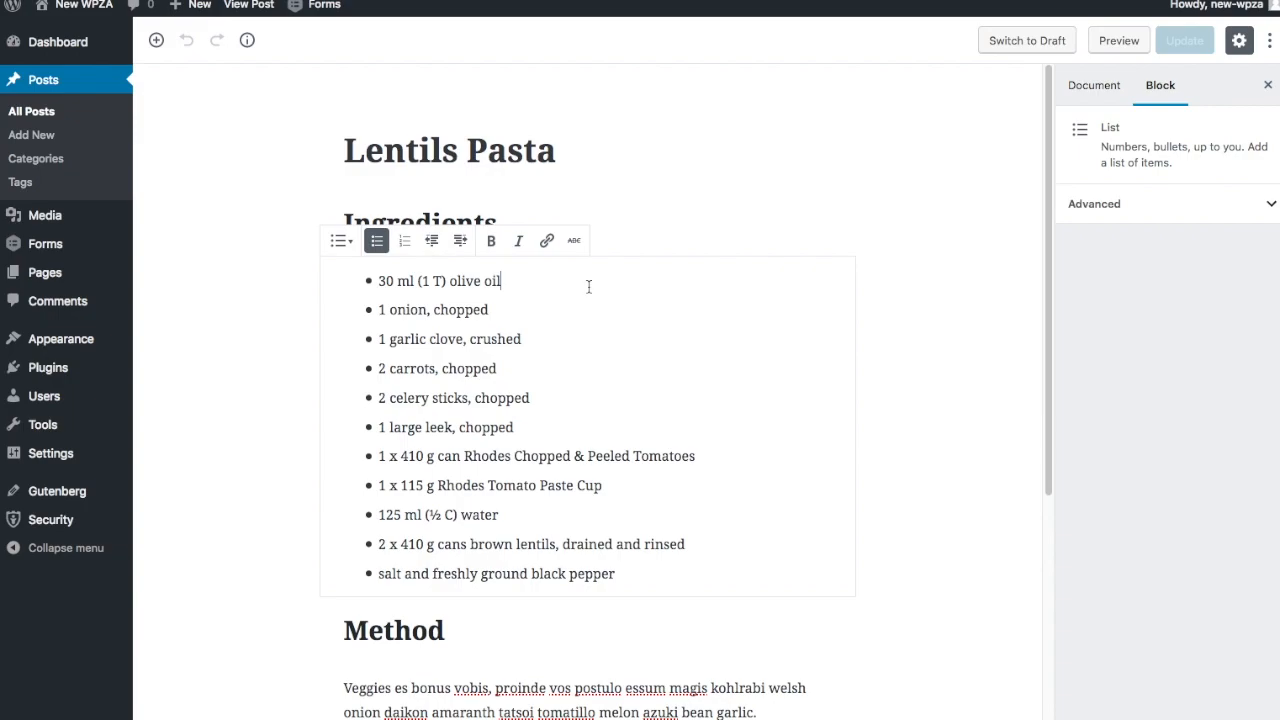
pyautogui.click(960, 277)
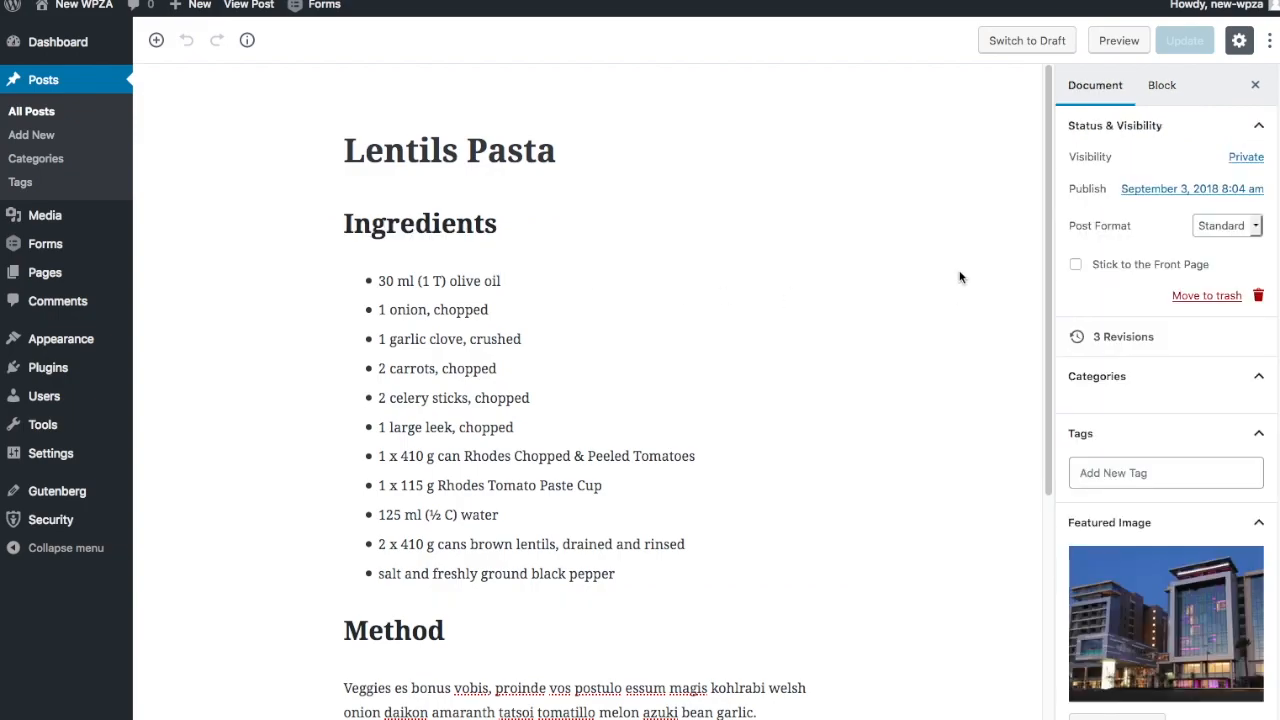